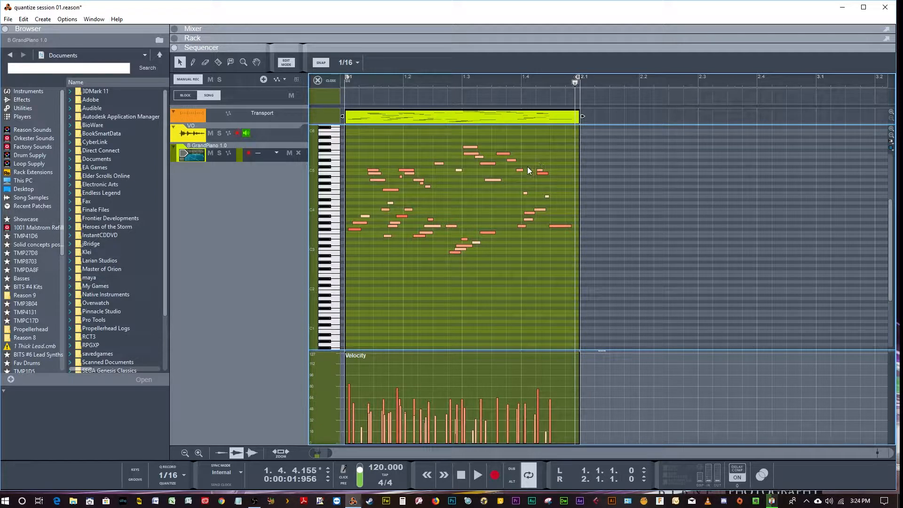
Step: Select all notes in the piano clip and show the Tool Window beside it with the Note Velocity section collapsed
click(577, 83)
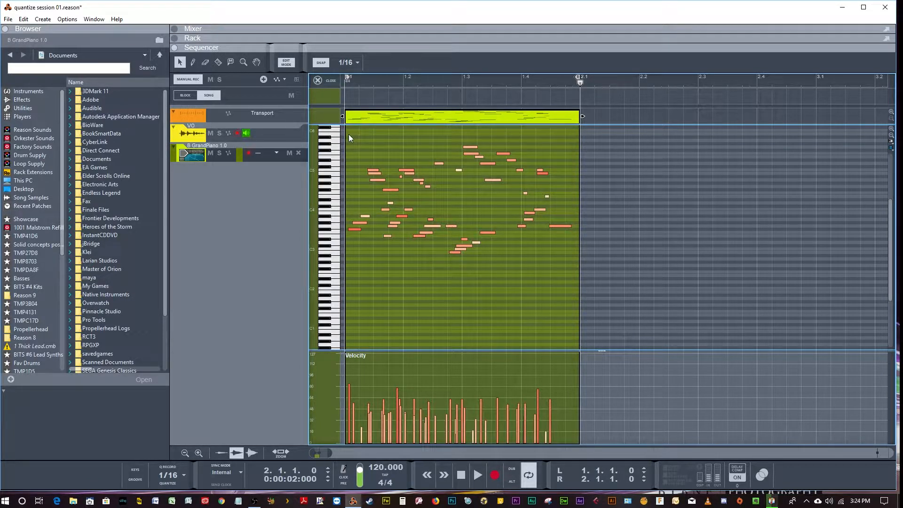
drag(349, 134, 571, 293)
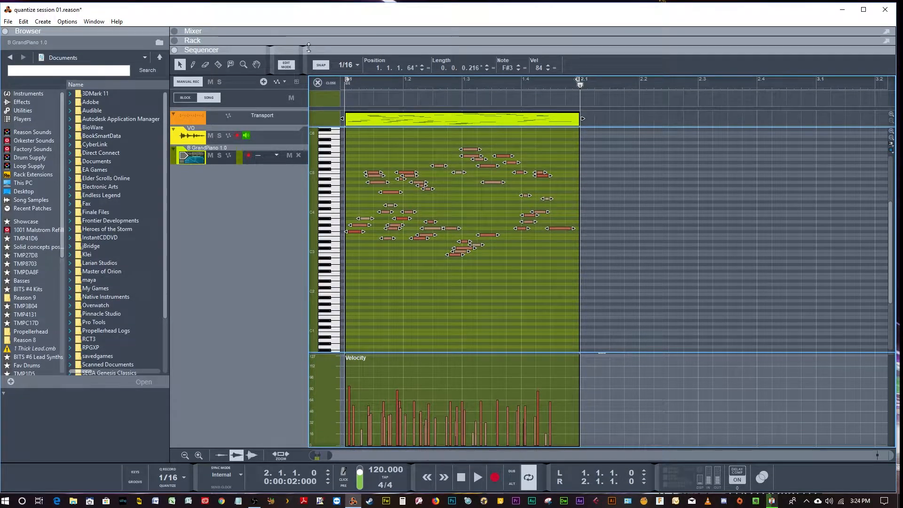
click(94, 20)
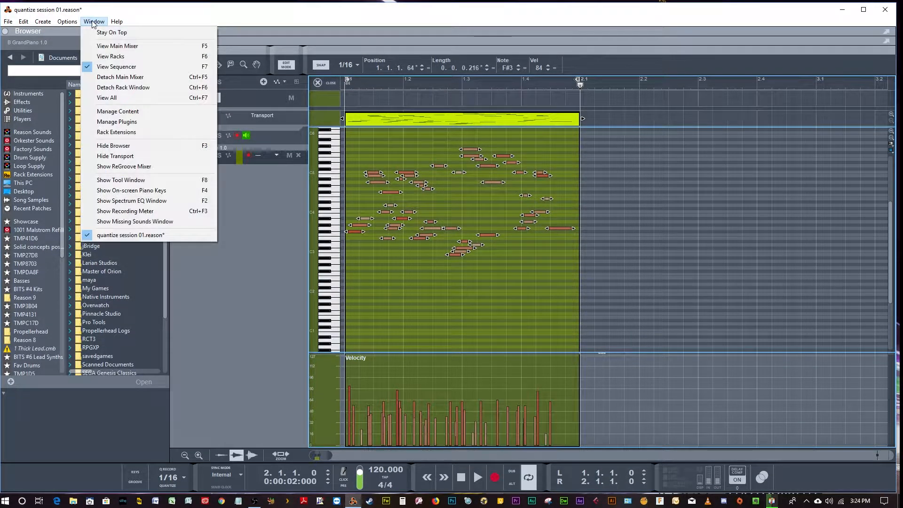
click(133, 178)
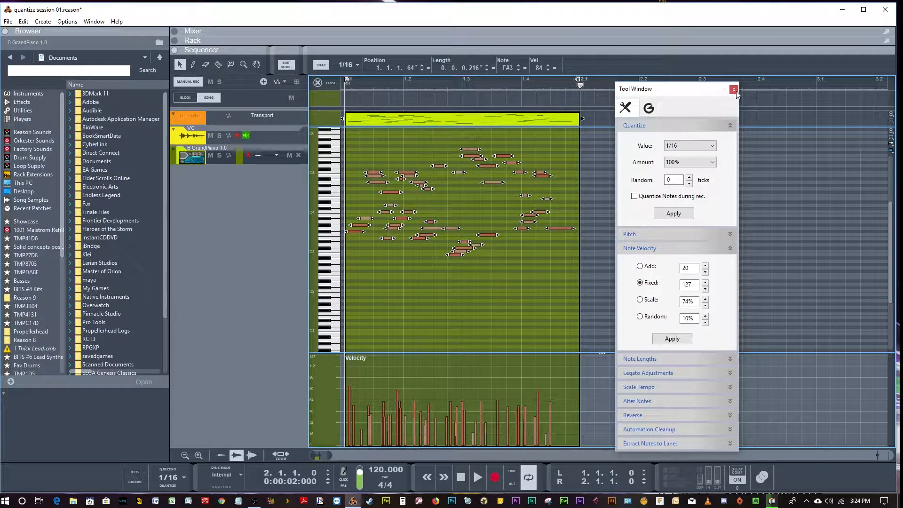
drag(704, 92, 692, 82)
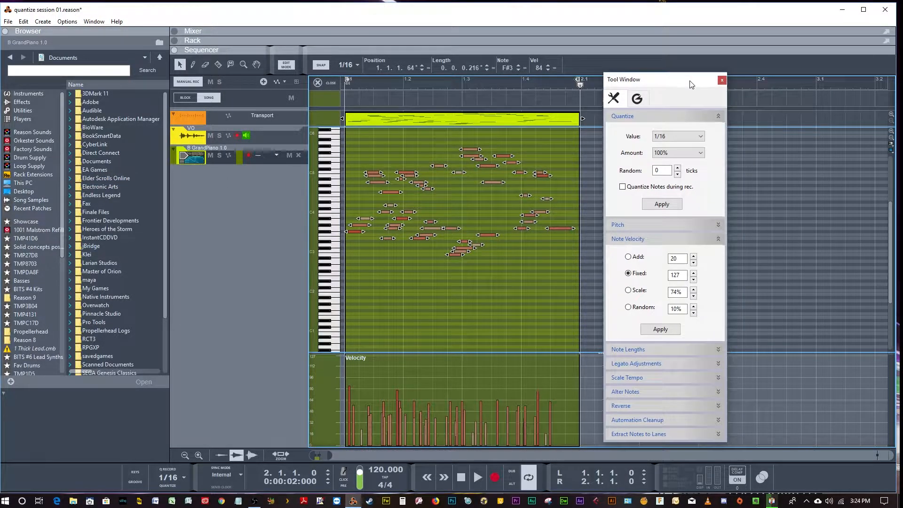
click(718, 238)
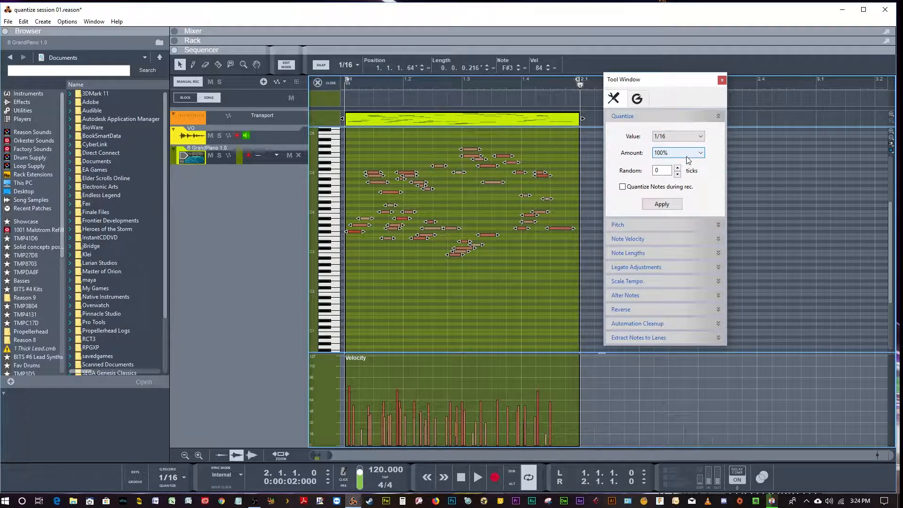
Step: Quantize the selected piano notes to a value of 1/8 at 100% amount
click(701, 136)
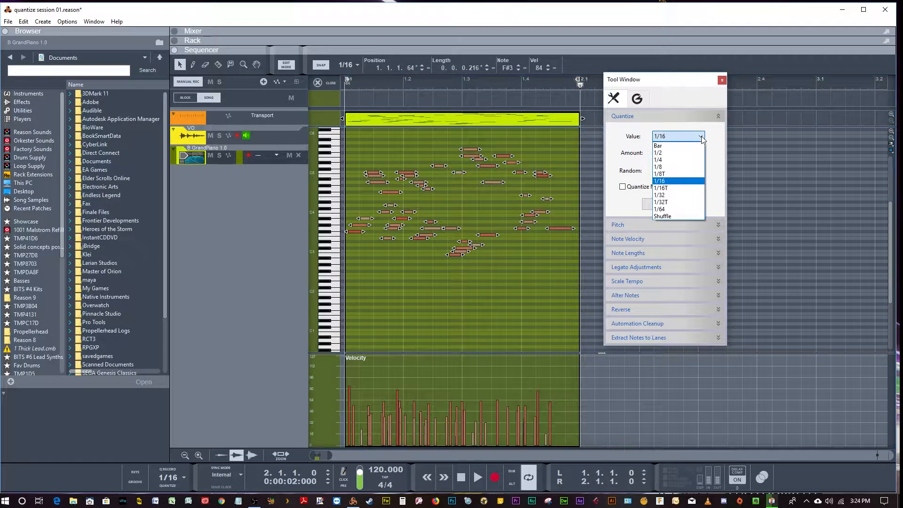
click(660, 167)
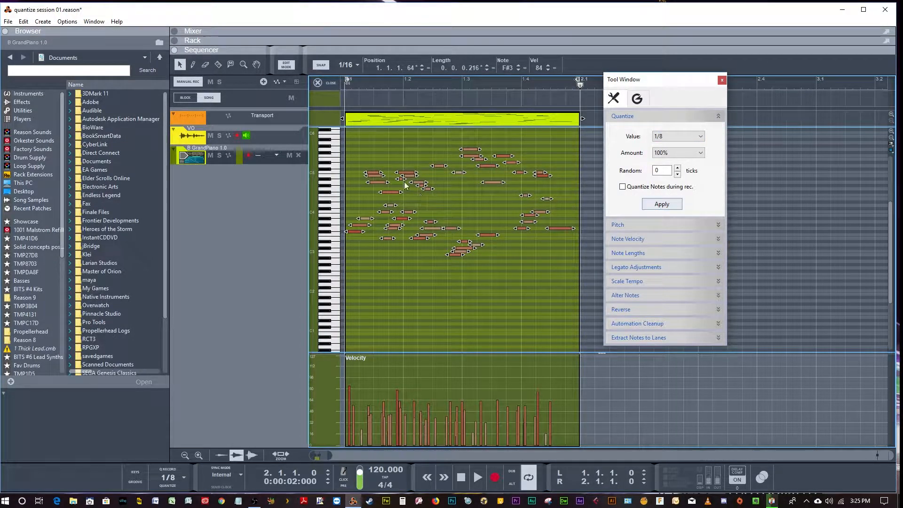
click(660, 205)
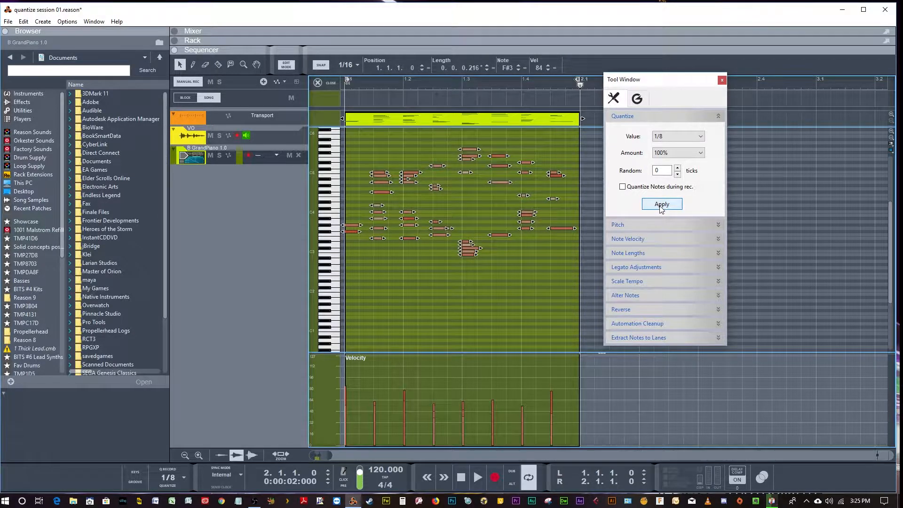
Step: Deselect the notes and play the quantized piano clip from the start to hear the result
click(474, 205)
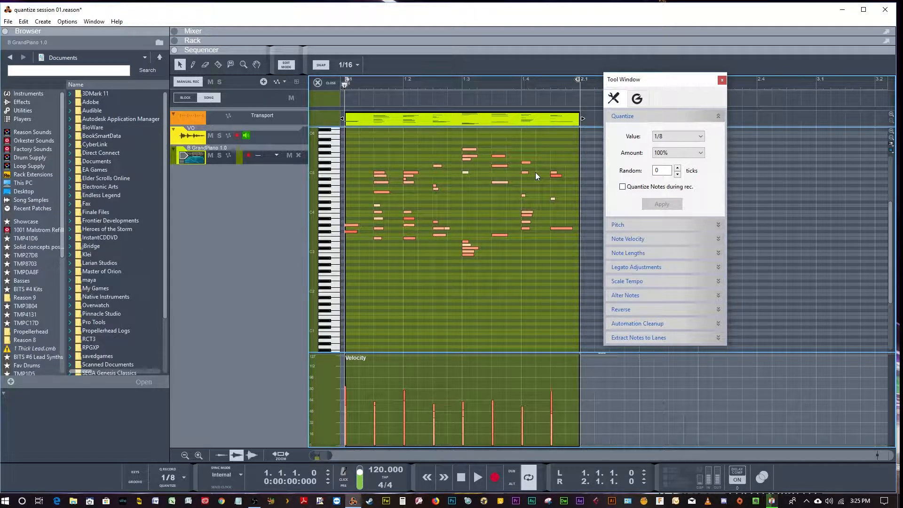
key(space)
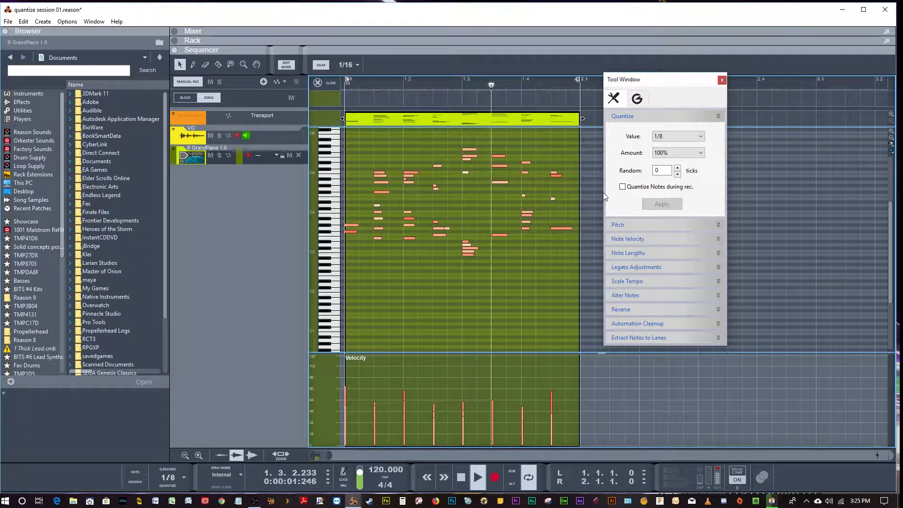
key(space)
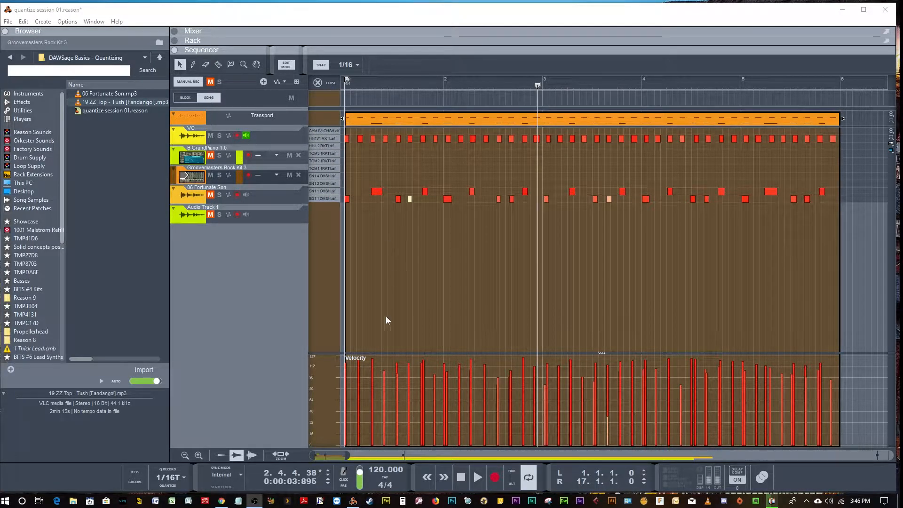
Step: Return the playhead to bar 1 and play the Groovemasters Rock Kit 3 drum clip
click(341, 484)
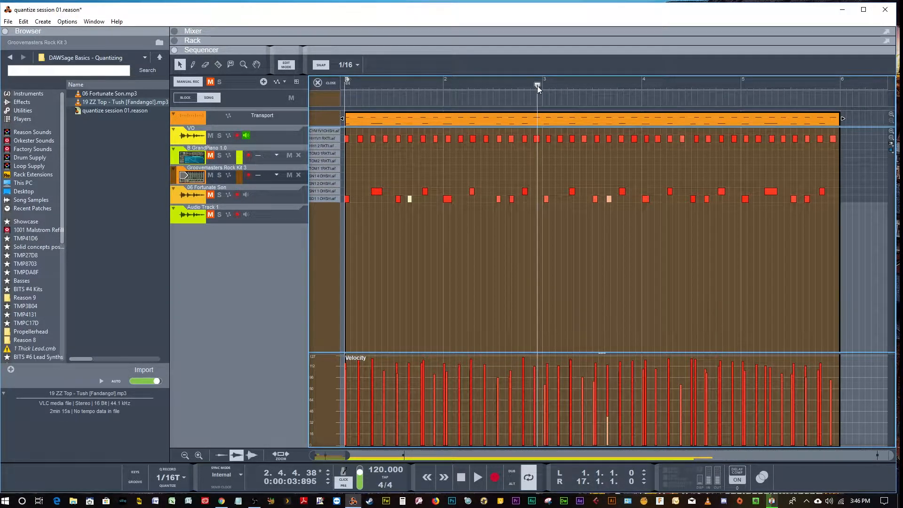
drag(537, 86, 346, 85)
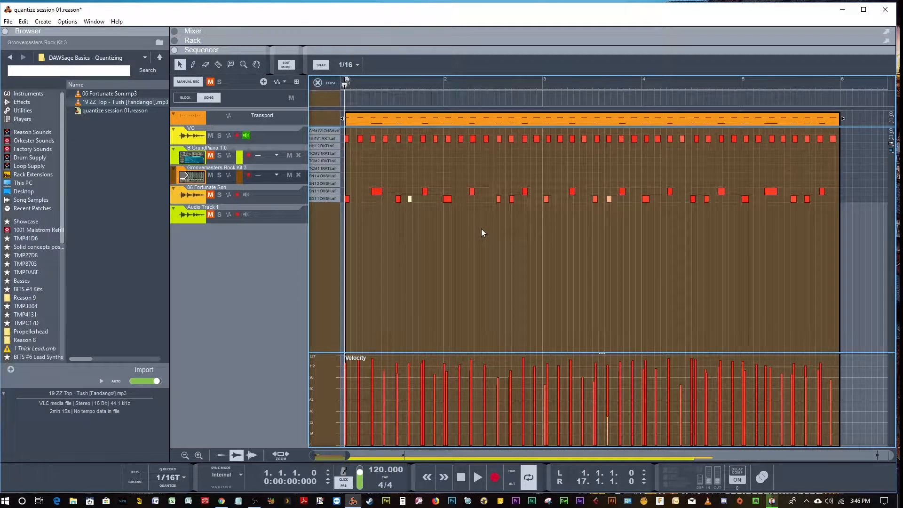
key(space)
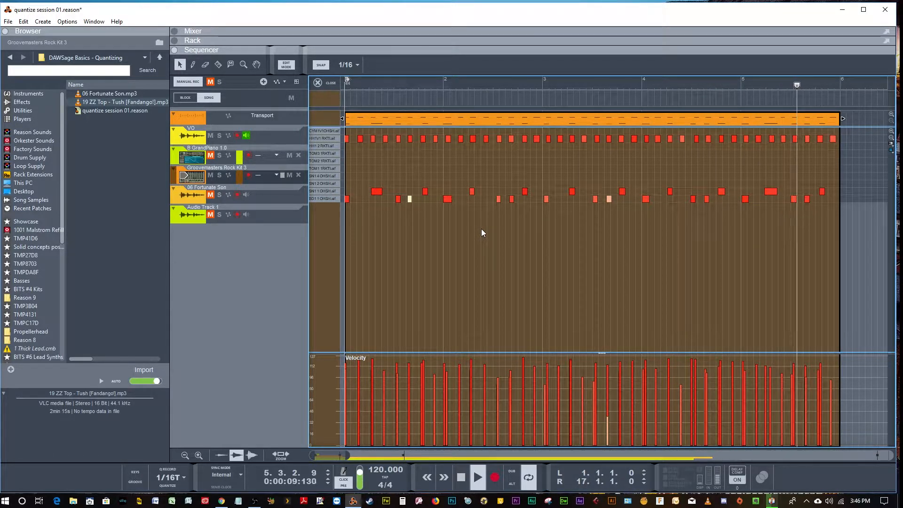
key(space)
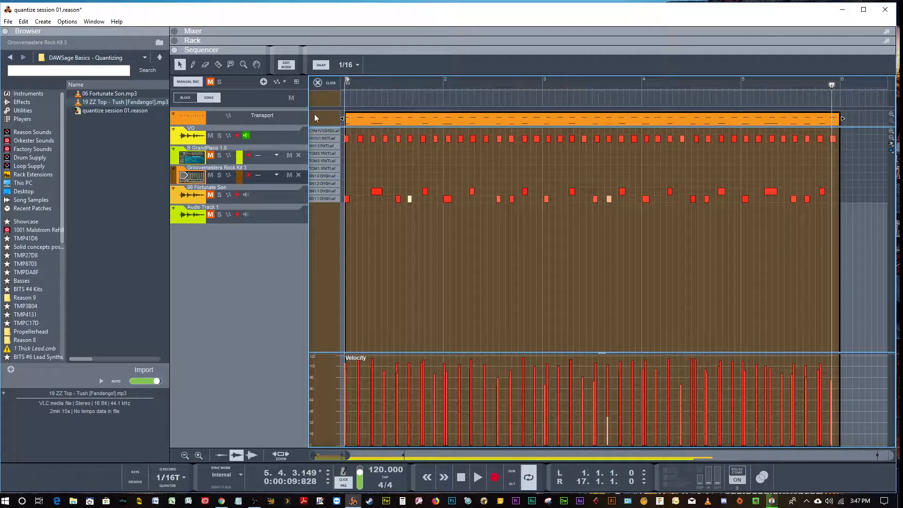
Step: Select the 06 Fortunate Son track, leave edit mode for the arrangement, and play the song from bar 1
click(282, 200)
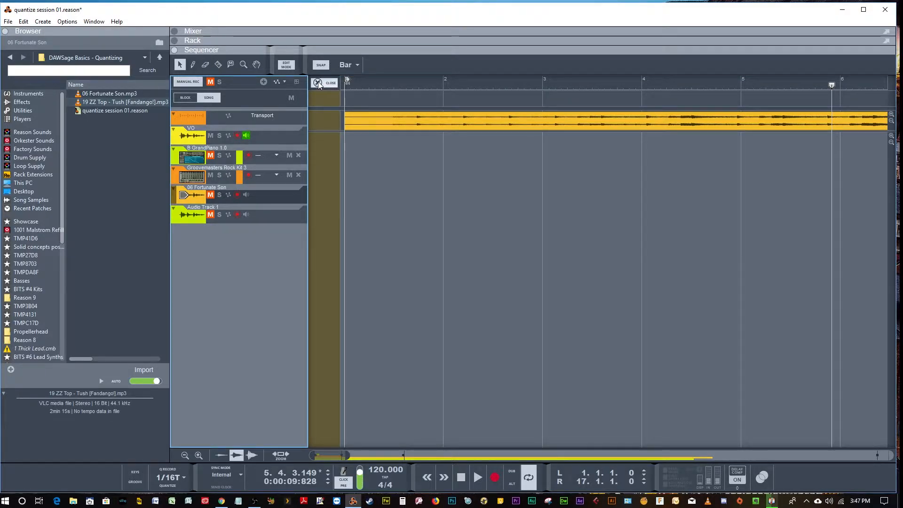
key(ctrl+e)
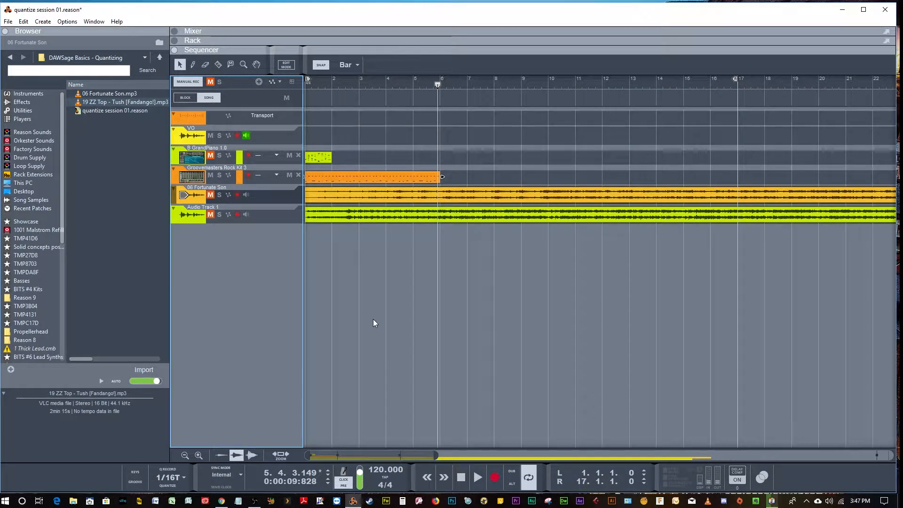
click(306, 87)
key(space)
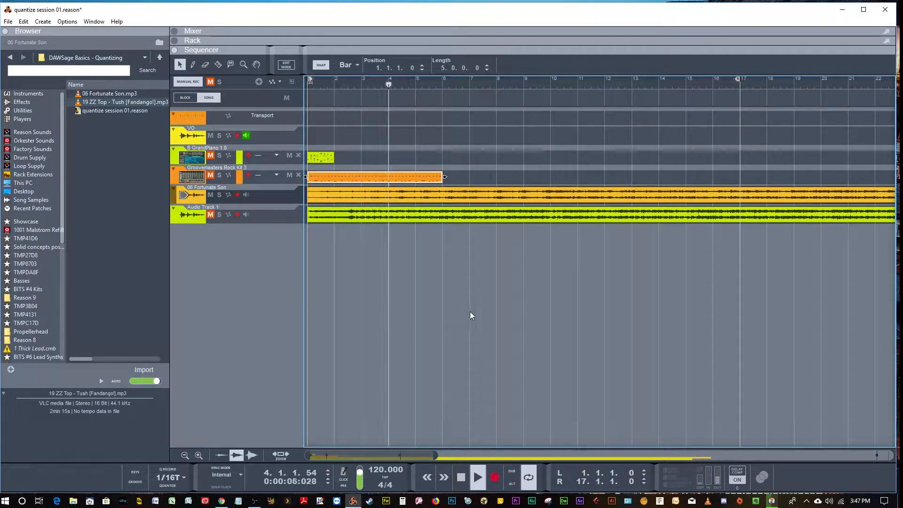
key(space)
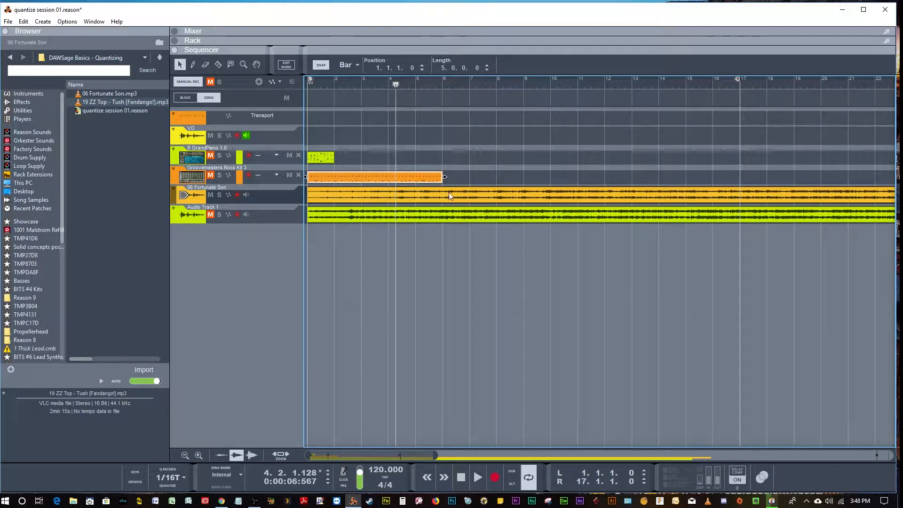
Step: Unmute Audio Track 1, play it from bar 1, and mute it again
click(210, 226)
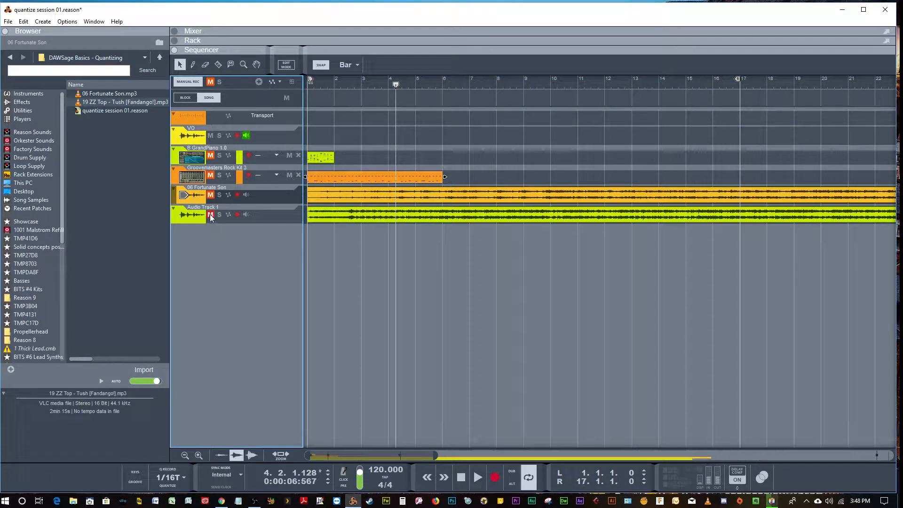
click(349, 97)
drag(349, 97, 292, 98)
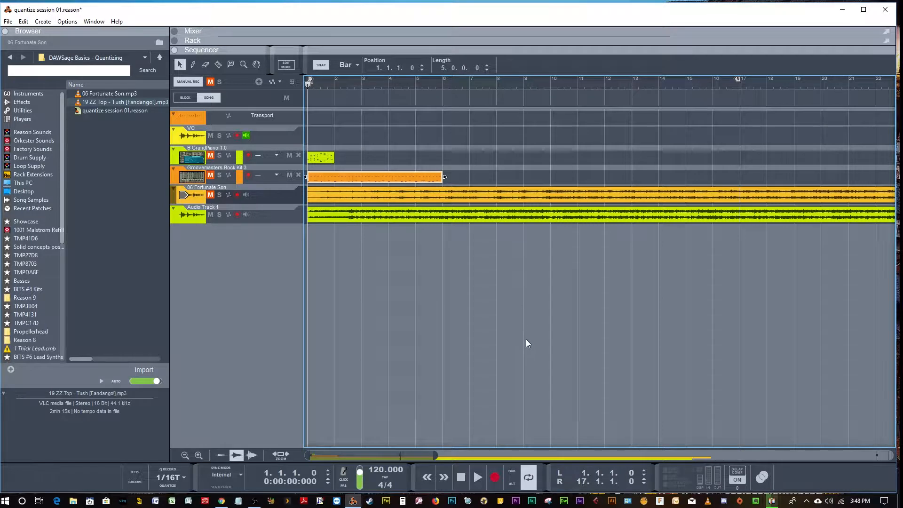
key(space)
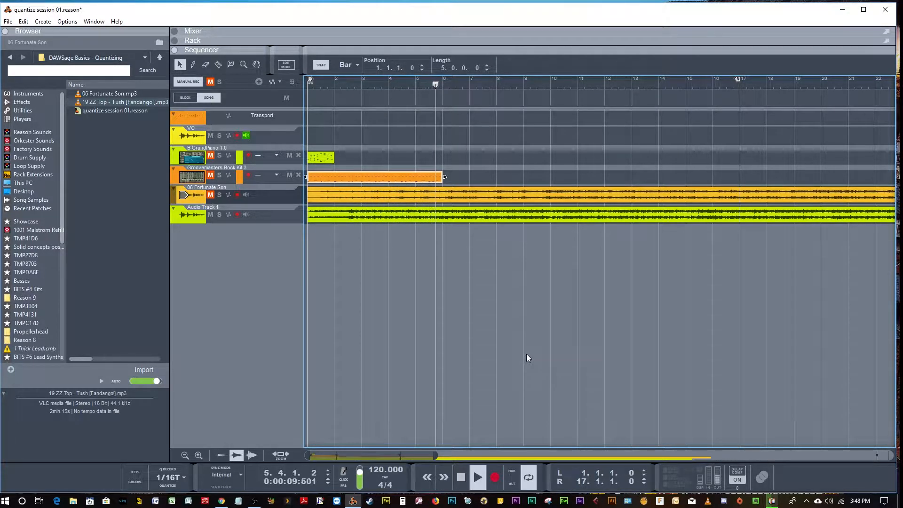
key(space)
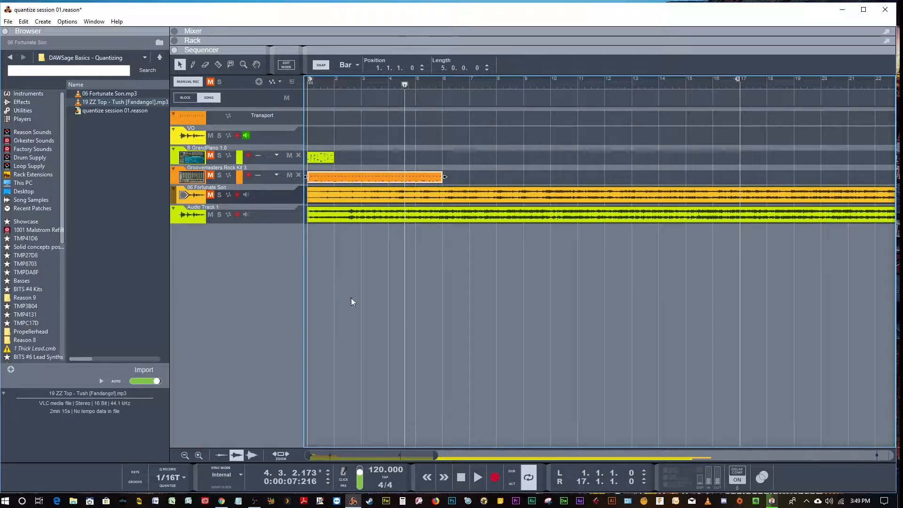
click(210, 215)
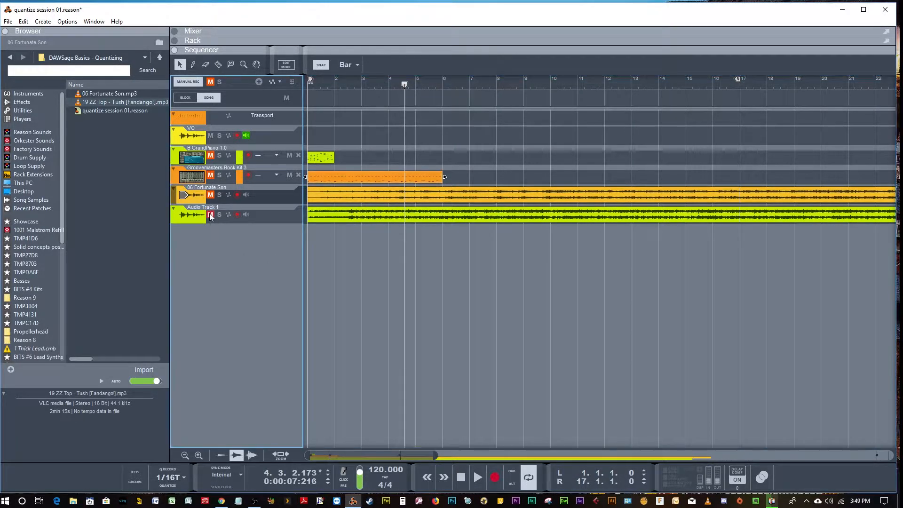
Step: Unmute the Groovemasters Rock Kit 3 track and open its drum clip for note editing, with bar 1 in view
click(211, 175)
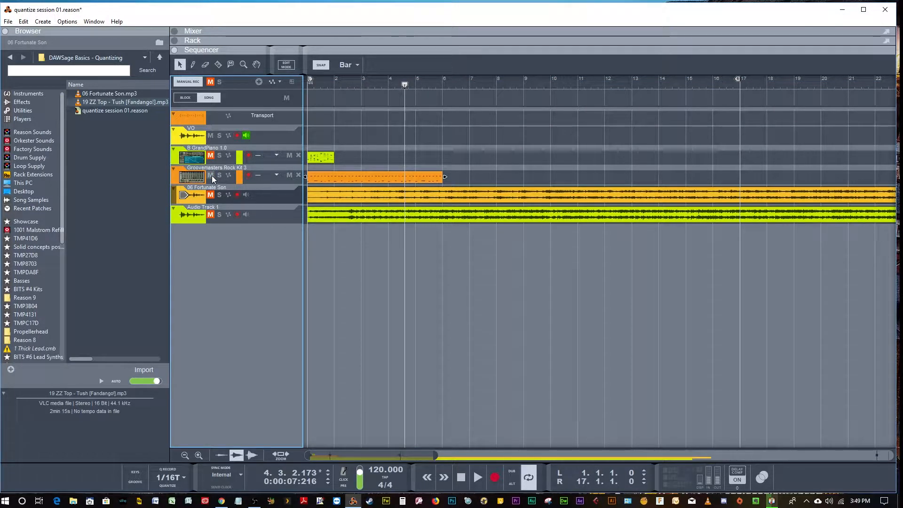
double_click(323, 174)
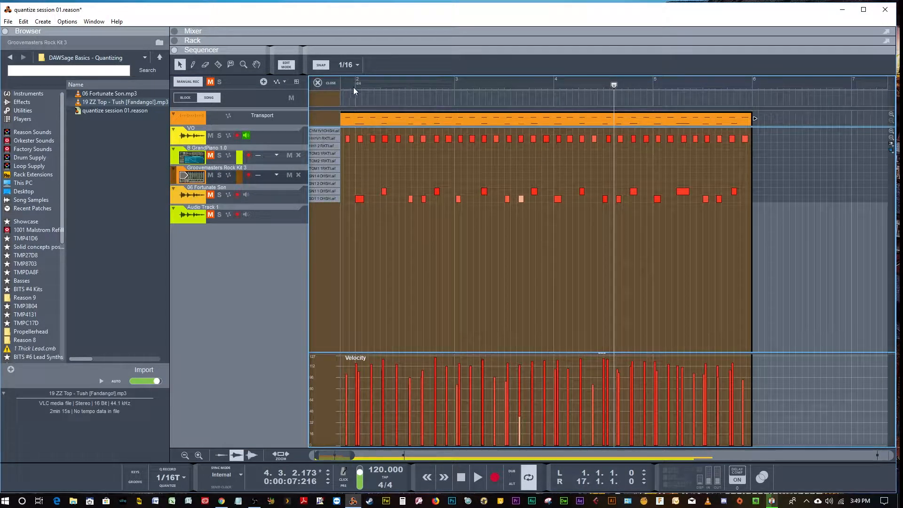
drag(333, 455, 324, 455)
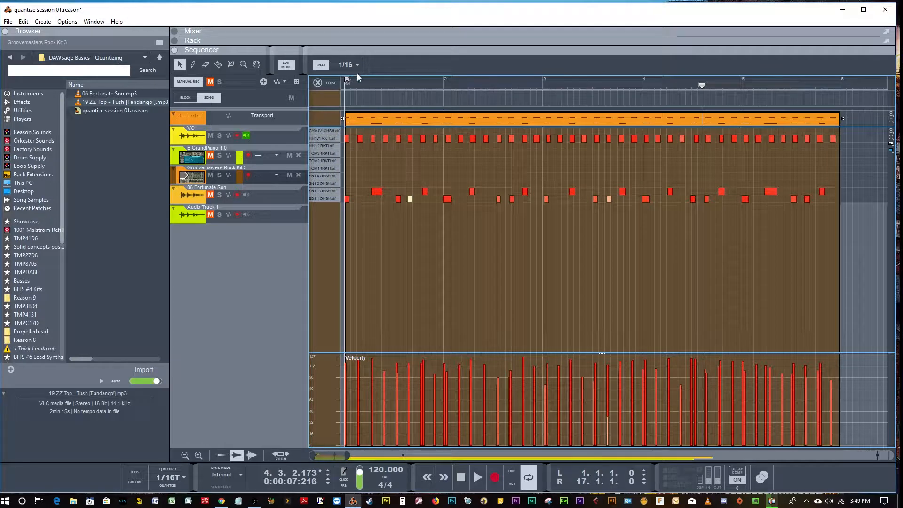
Step: Play the drum clip twice from bar 1 to listen for its rhythmic feel
click(344, 87)
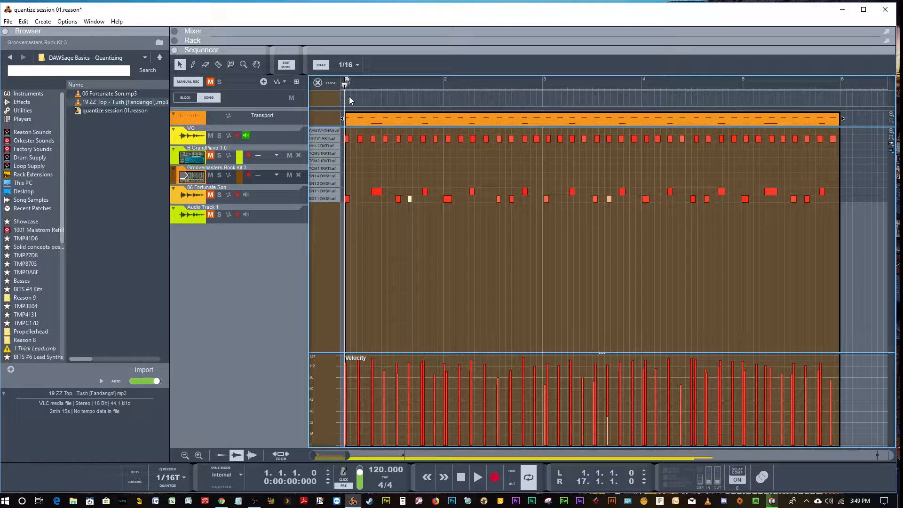
key(space)
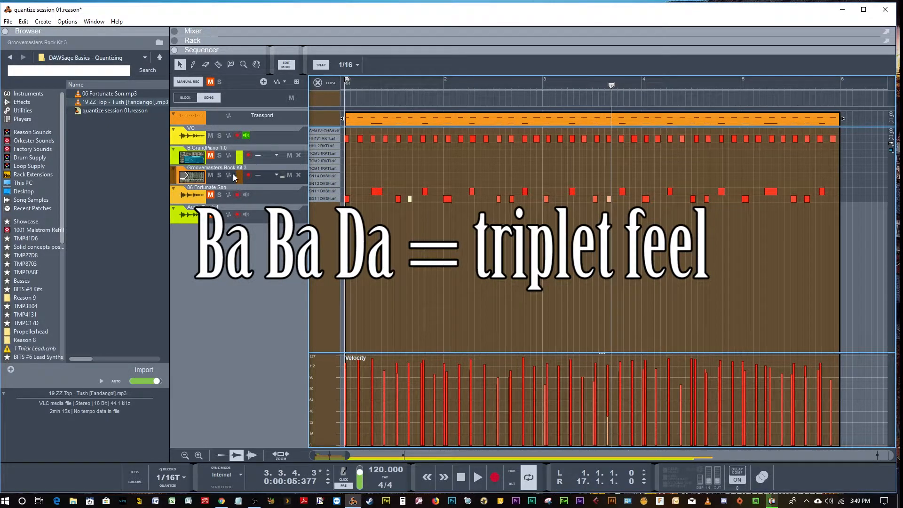
click(345, 86)
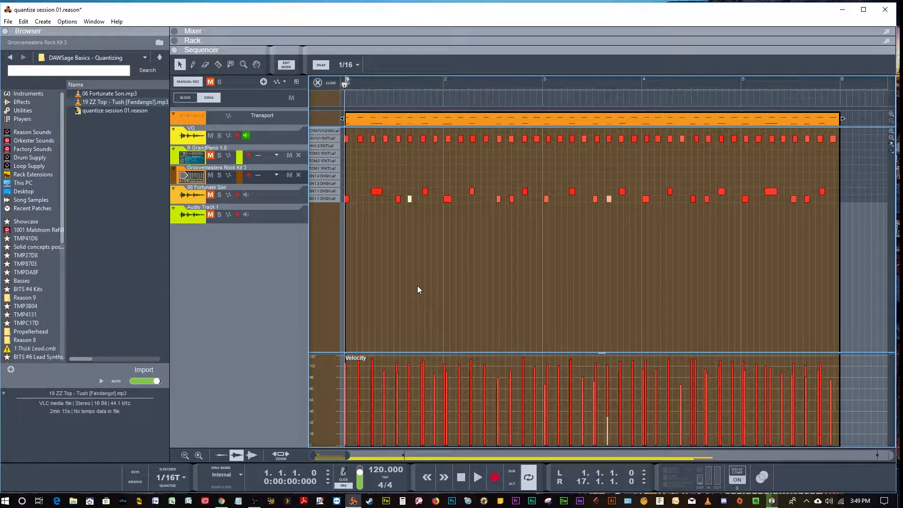
key(space)
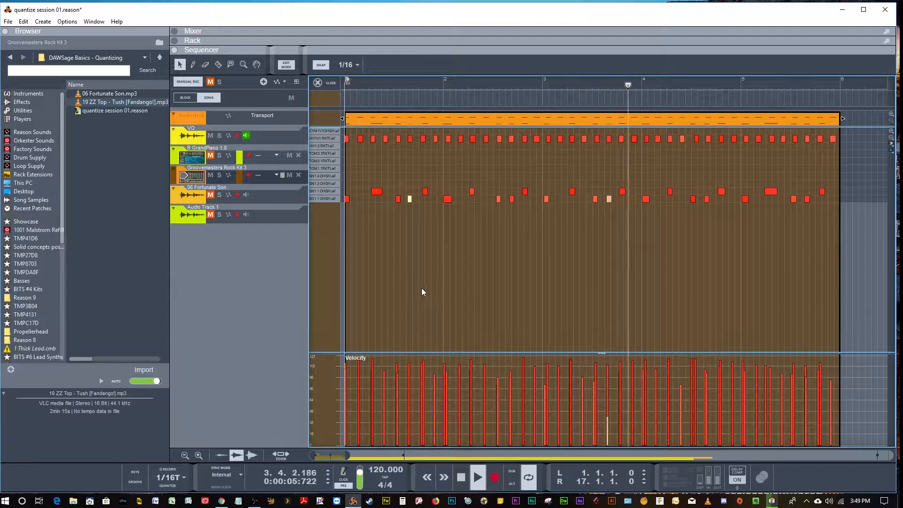
key(space)
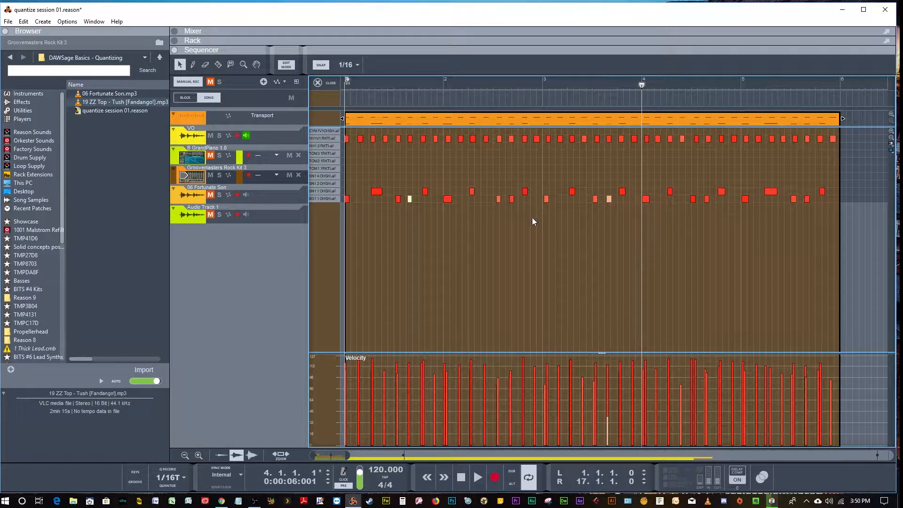
Step: Quantize the drum notes in bars 1 and 2 to 1/8 at 100% amount using the Tool Window
key(F8)
drag(665, 79, 738, 110)
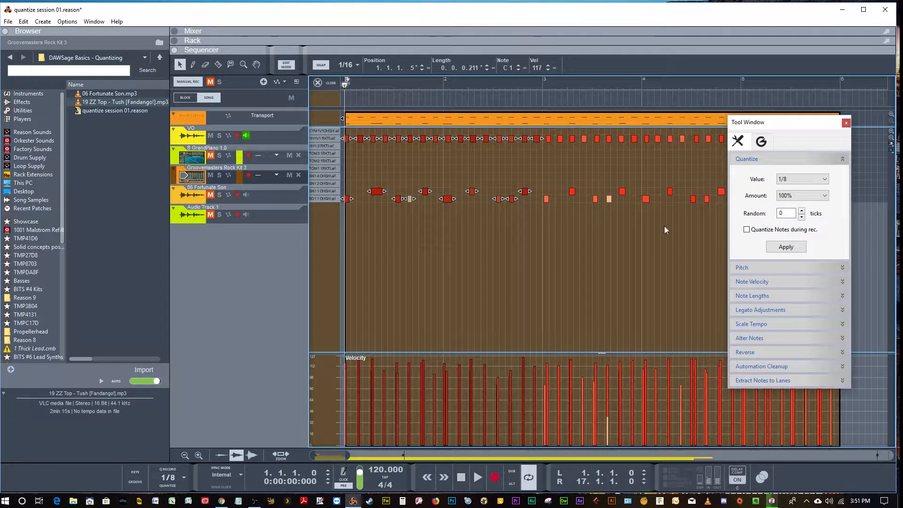
click(789, 249)
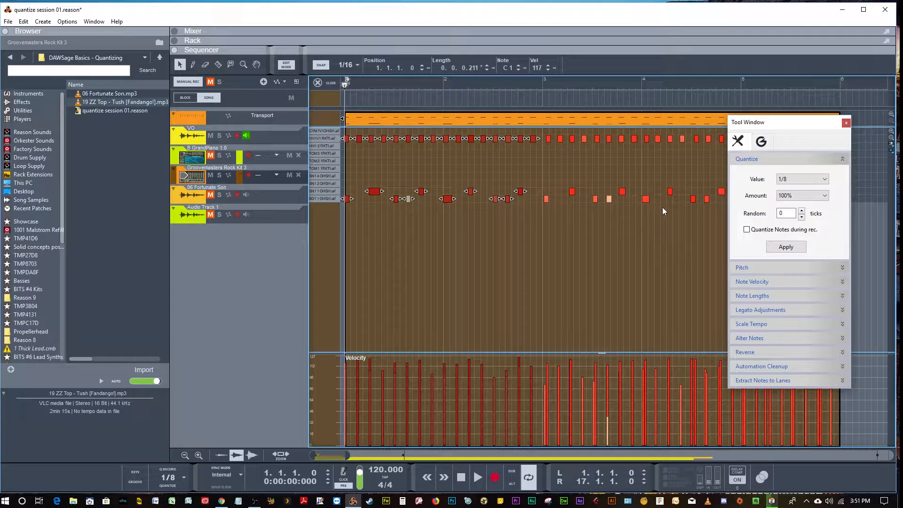
Step: Play the drum clip from bar 1 to hear the quantized bars 1 and 2
key(space)
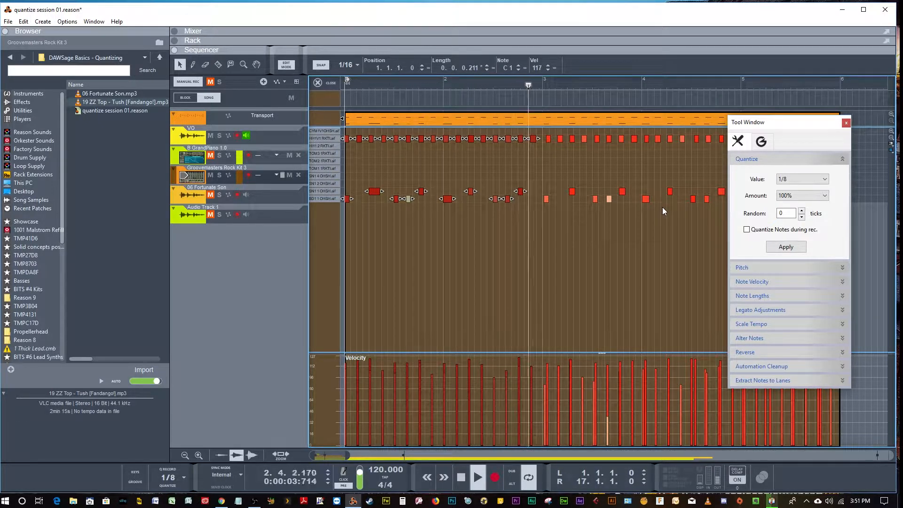
key(space)
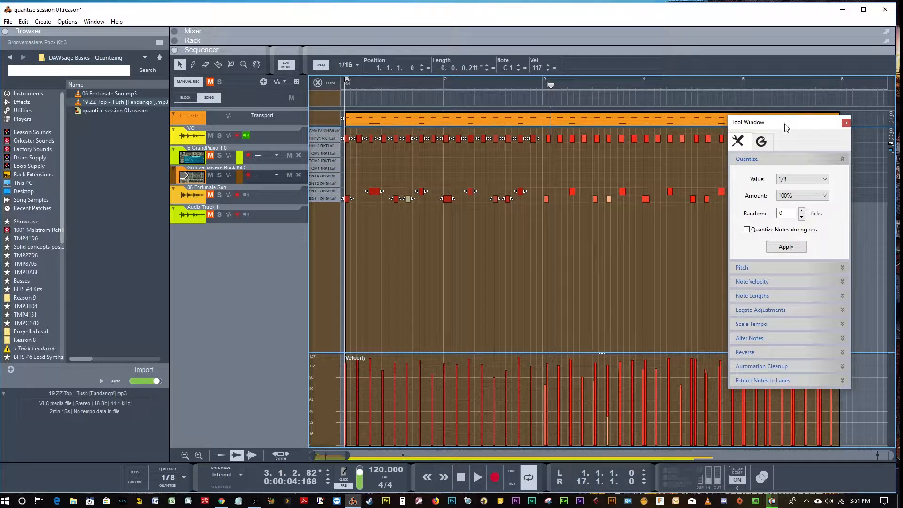
Step: Quantize the remaining drum notes from bar 3 to the clip's end to 1/8 at 100% amount
drag(785, 127, 751, 170)
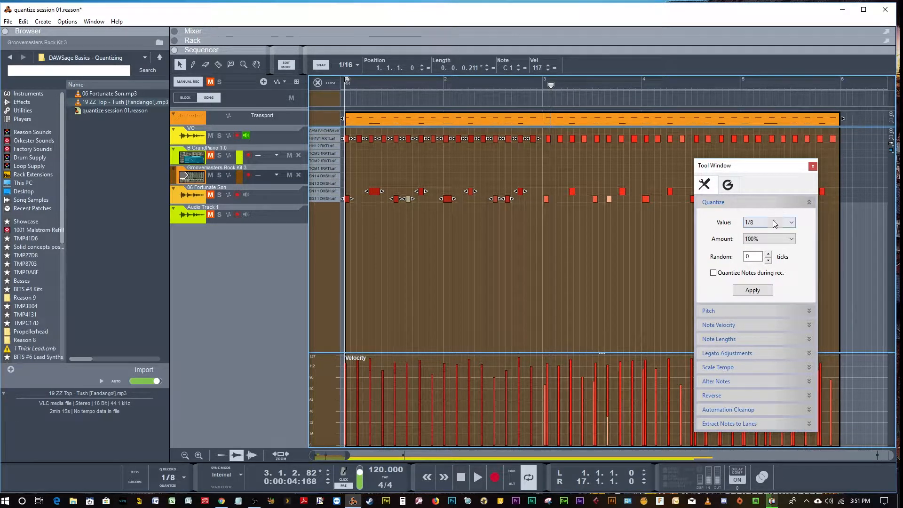
click(769, 224)
click(769, 223)
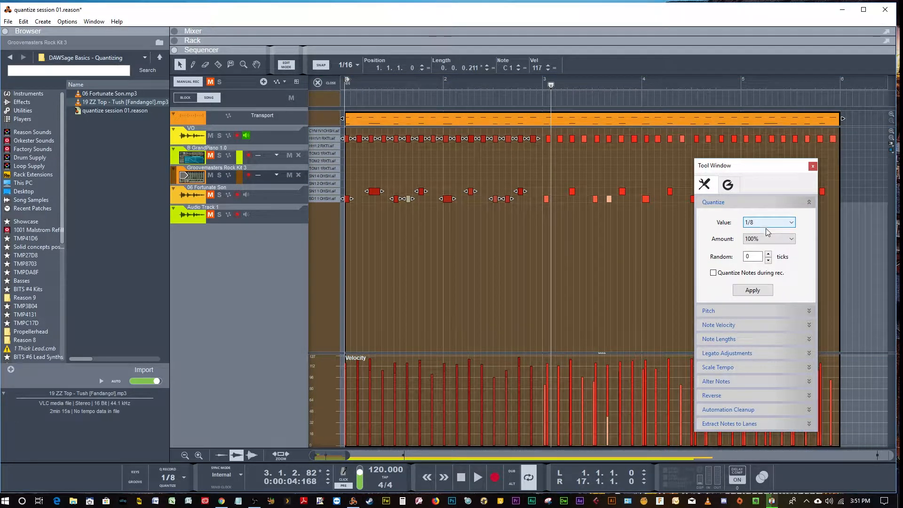
drag(768, 165, 468, 260)
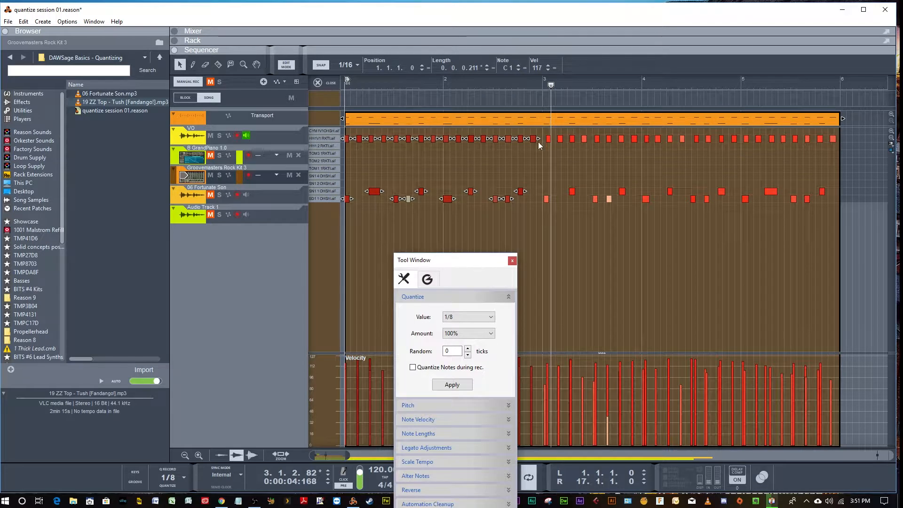
drag(545, 130, 836, 235)
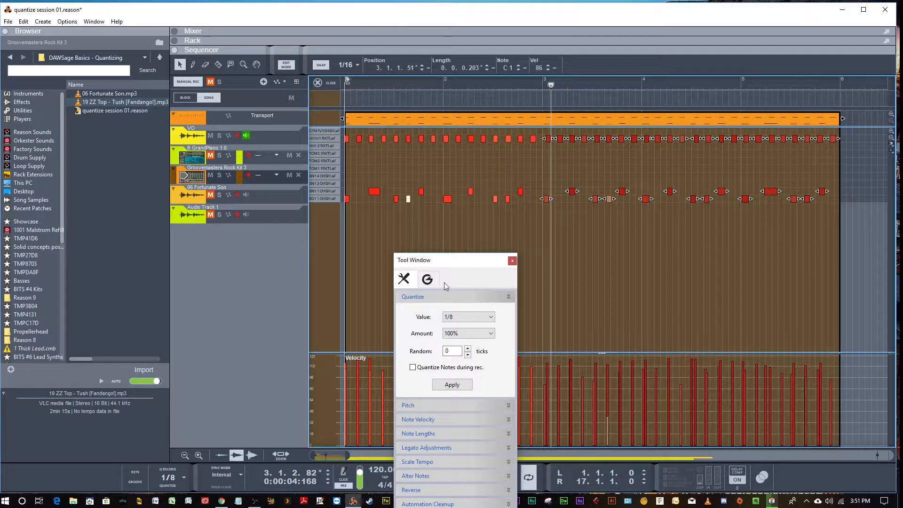
click(452, 385)
click(452, 384)
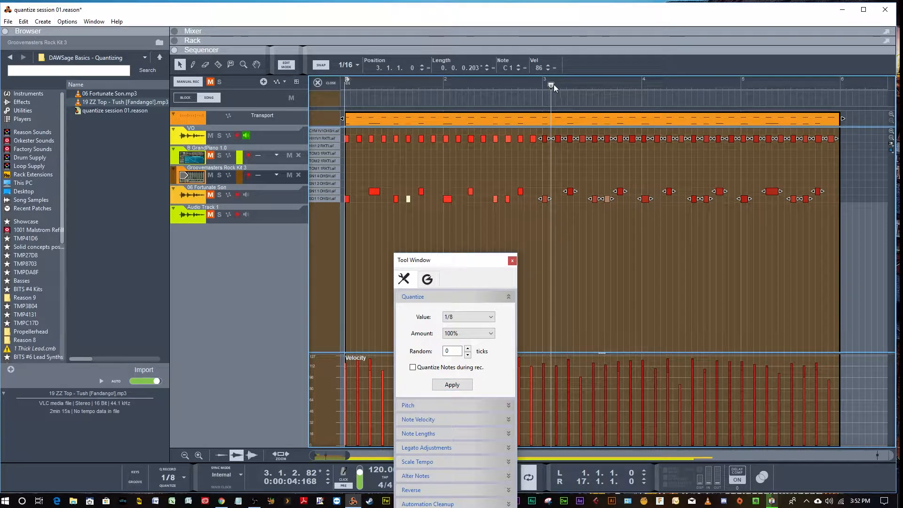
Step: Return the playhead to bar 1, move the Tool Window off the notes, and play the fully quantized drum clip
drag(552, 84, 345, 85)
drag(453, 265, 206, 269)
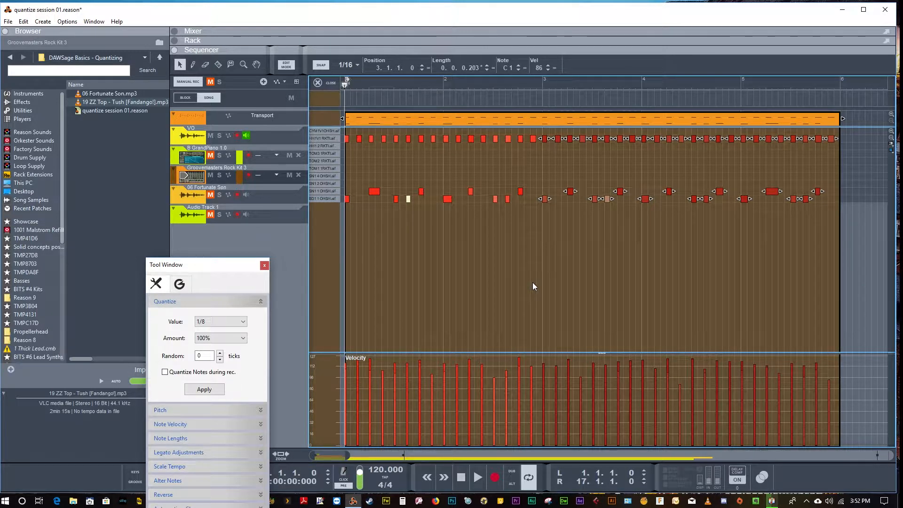
key(space)
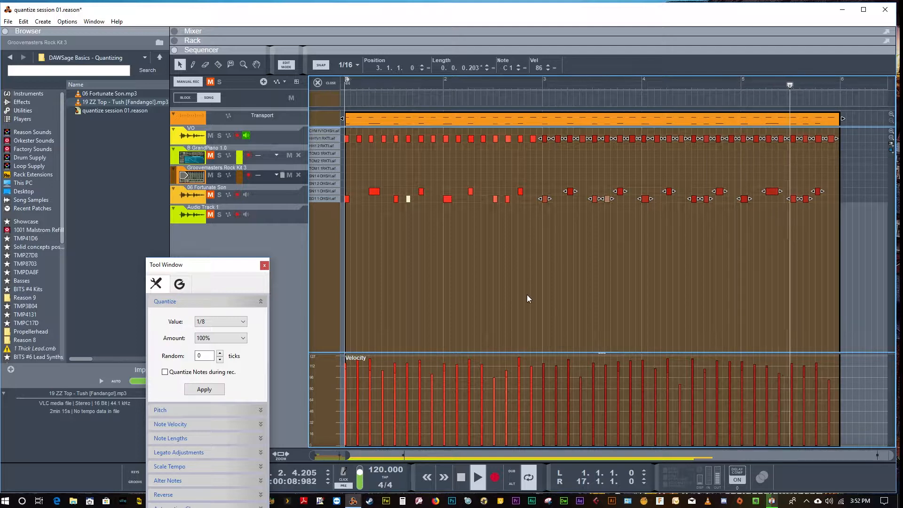
key(space)
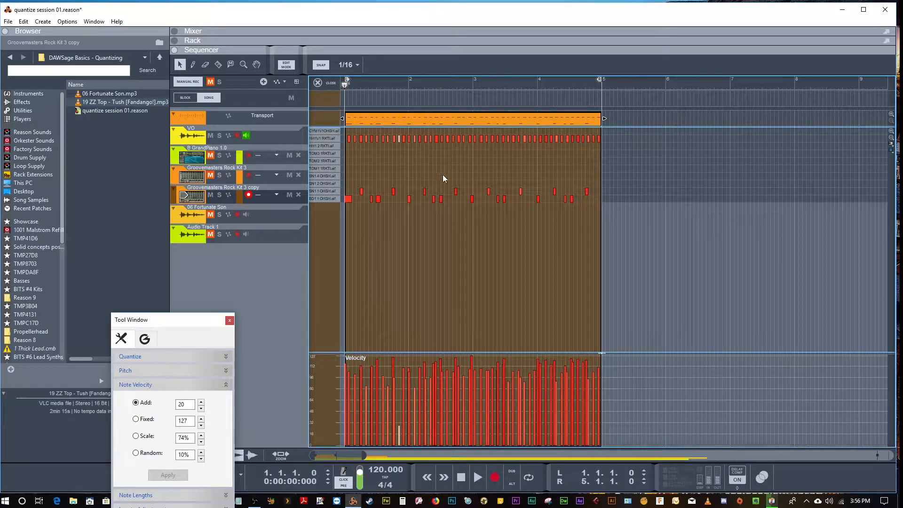
Step: Play the clip on the Groovemasters Rock Kit 3 copy track twice from bar 1, selecting its notes in bars 1 and 2
key(space)
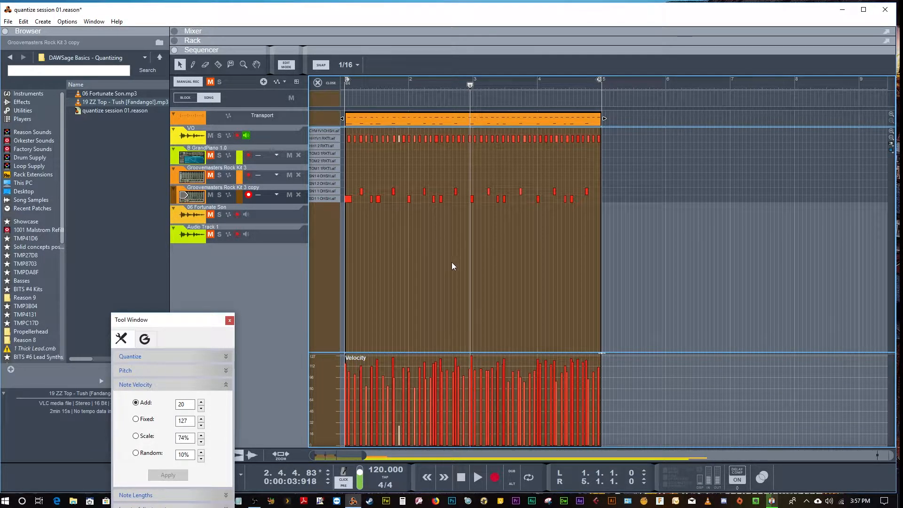
drag(468, 80, 343, 113)
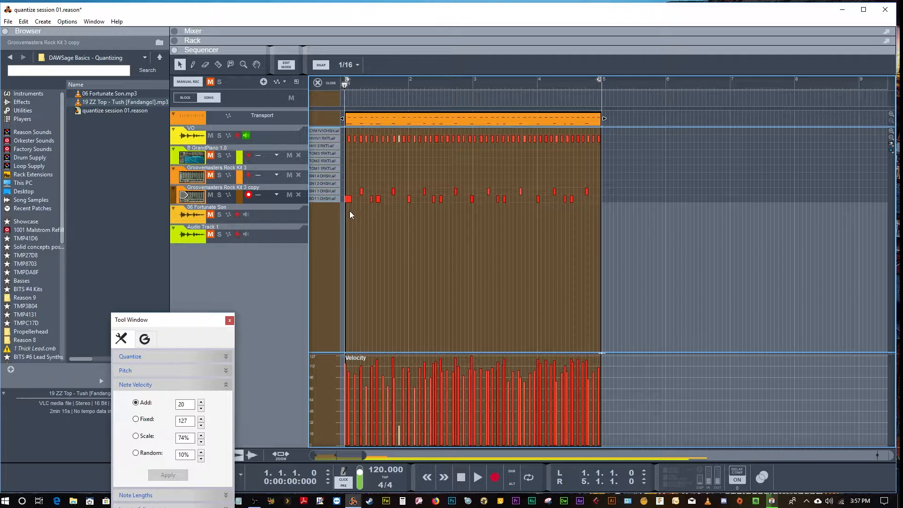
drag(349, 210, 472, 123)
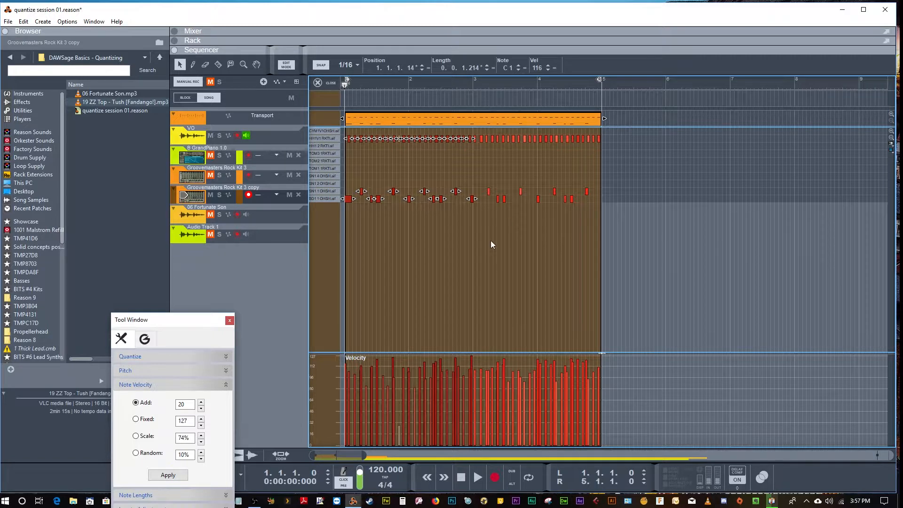
key(space)
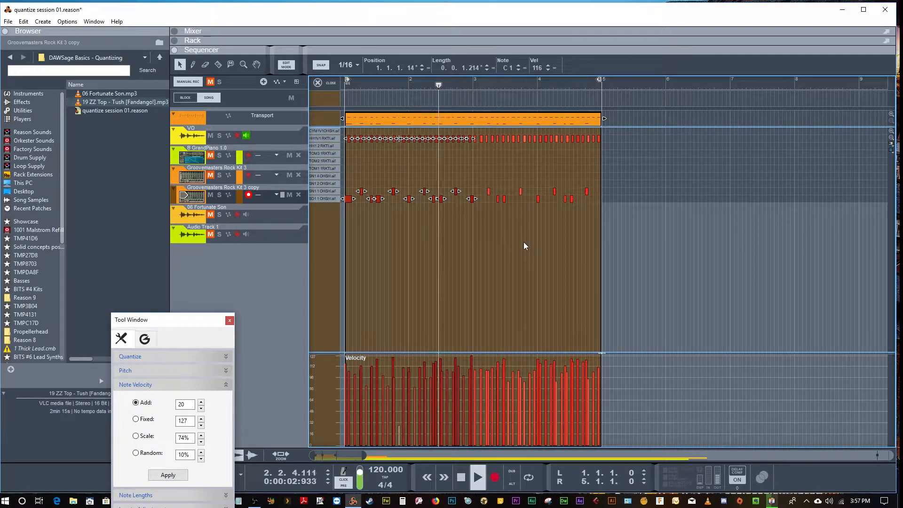
Step: Quantize the selected drum notes in bars 1 and 2 to 1/8T at 100% amount using the Tool Window
drag(171, 320, 172, 147)
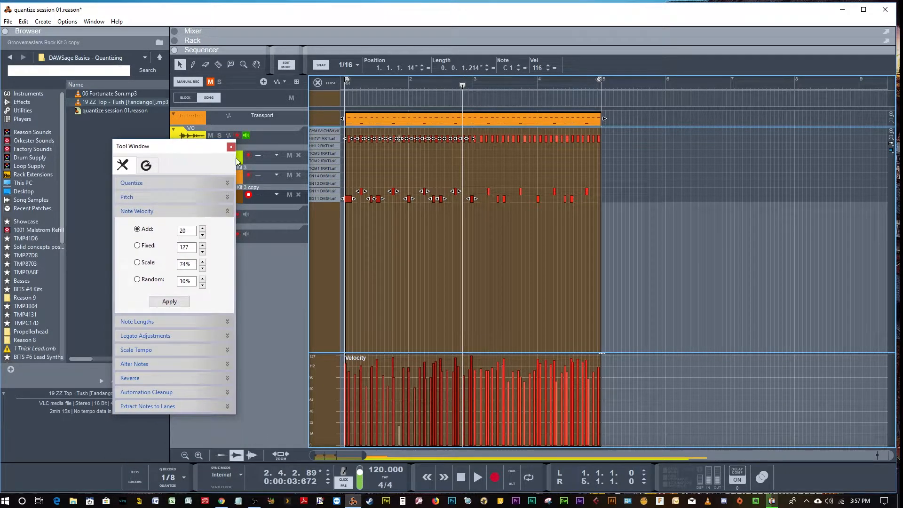
click(227, 211)
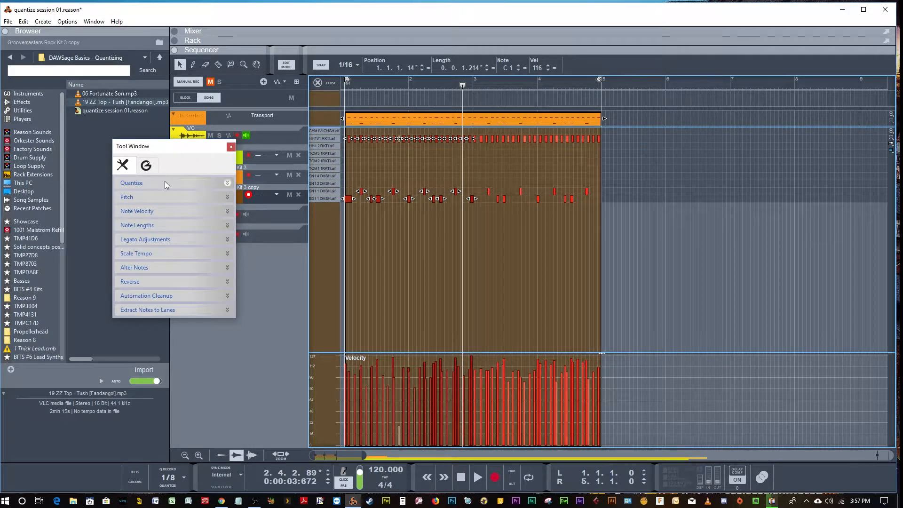
click(227, 183)
drag(189, 153, 755, 102)
click(775, 151)
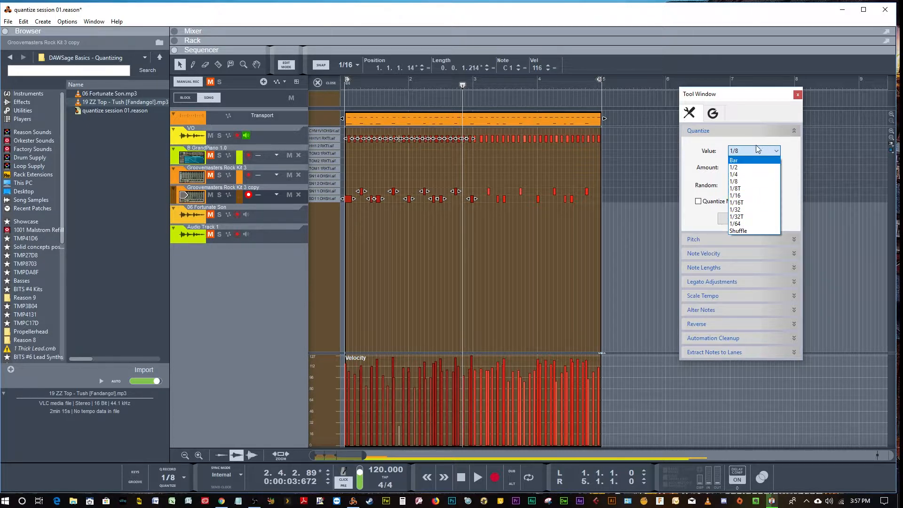
click(734, 188)
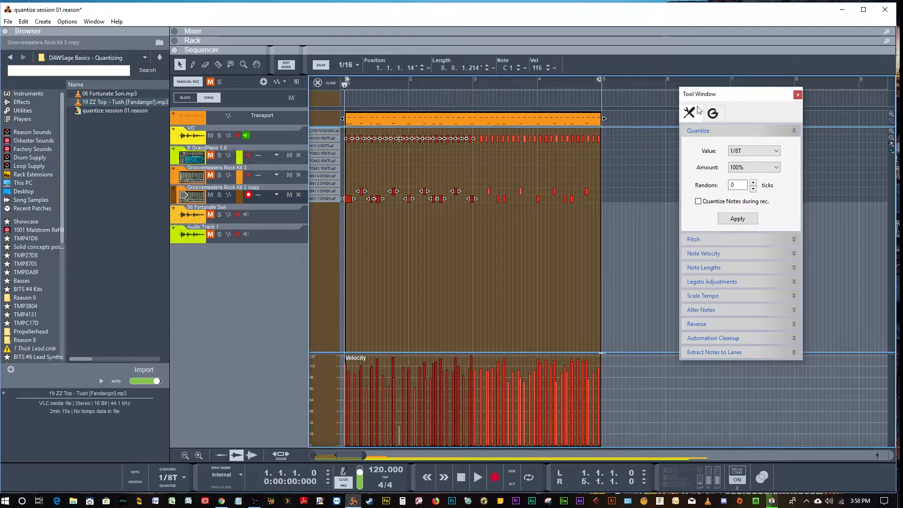
click(775, 155)
click(741, 190)
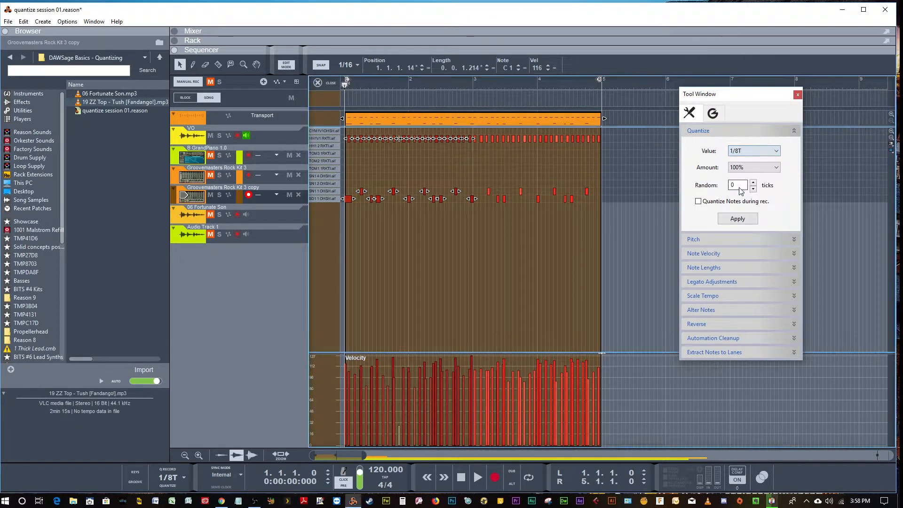
click(738, 218)
click(463, 136)
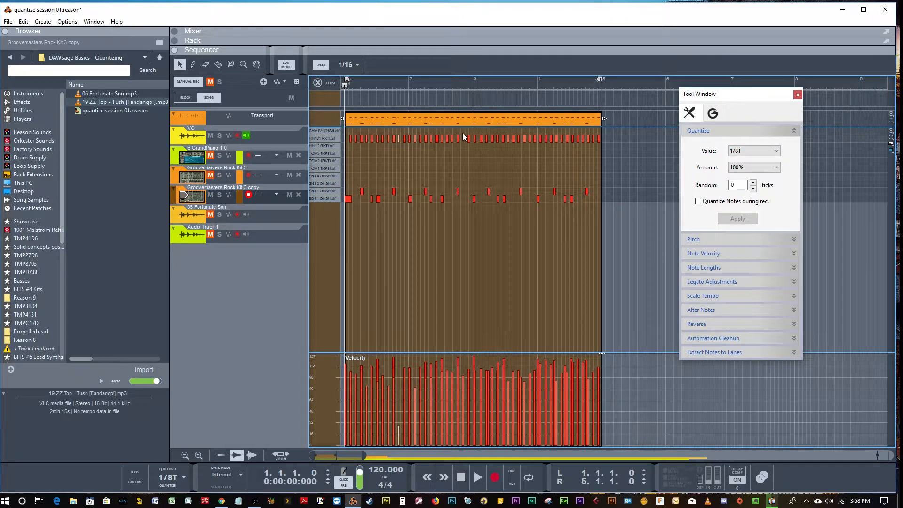
Step: Play the triplet-quantized bars 1 and 2 and inspect the position of the first kick note after beat 2 of bar 2
key(space)
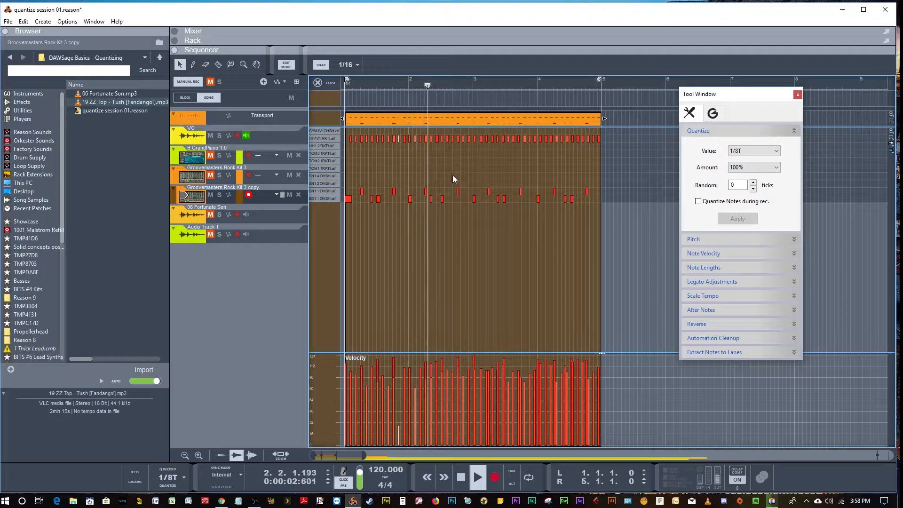
key(space)
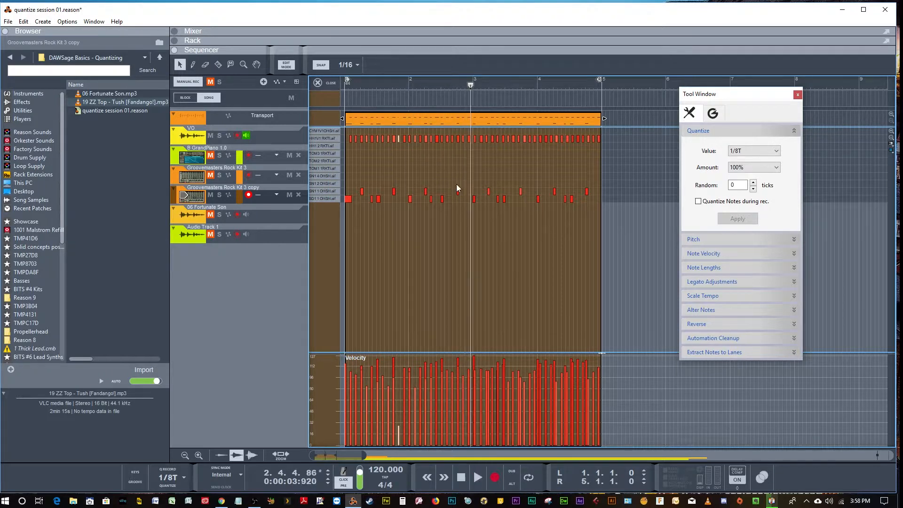
click(430, 198)
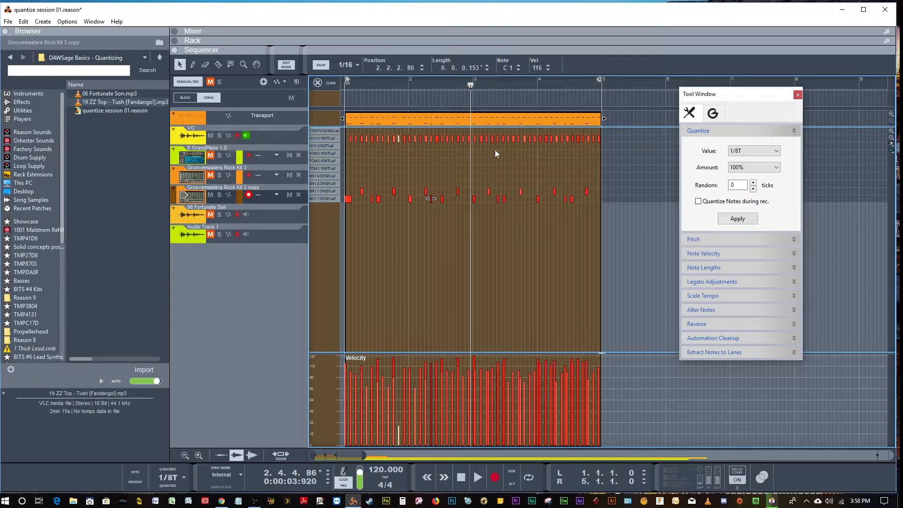
click(477, 215)
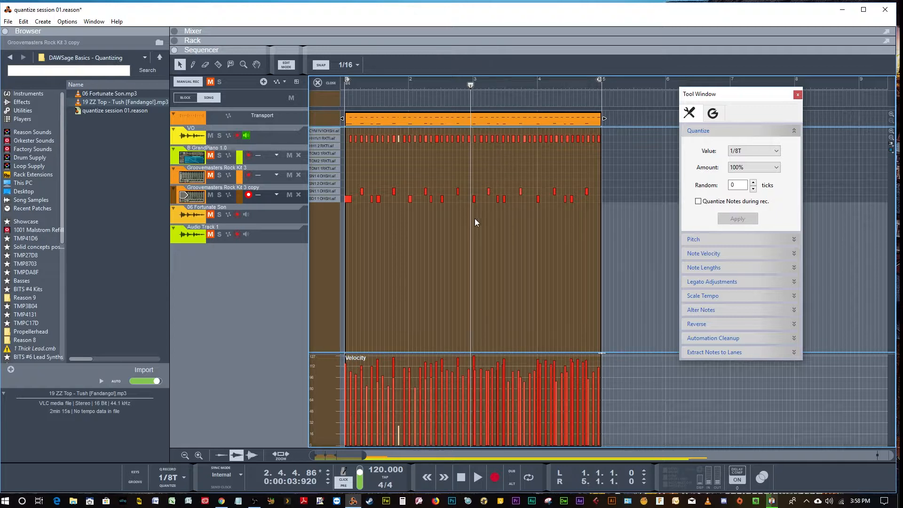
Step: Quantize the drum notes from bar 3 to the clip's end to 1/8T at 100% amount
drag(471, 202, 599, 134)
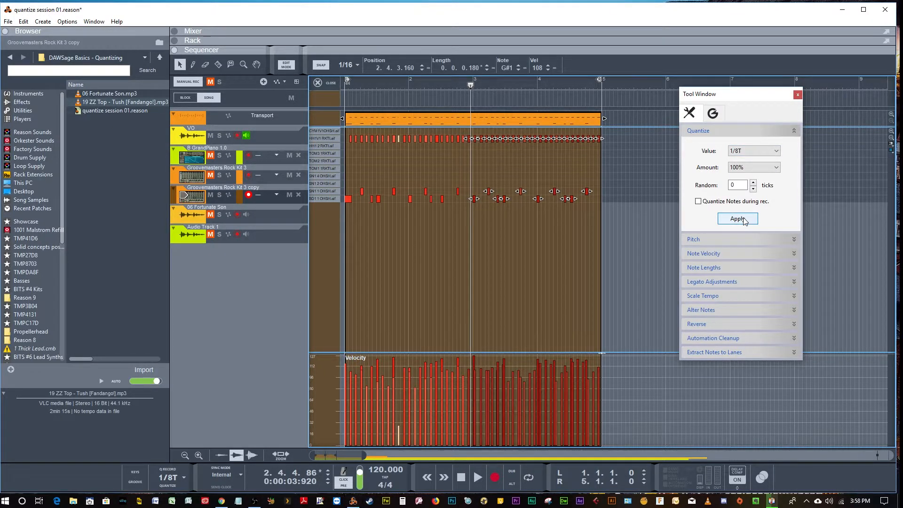
click(744, 220)
click(495, 168)
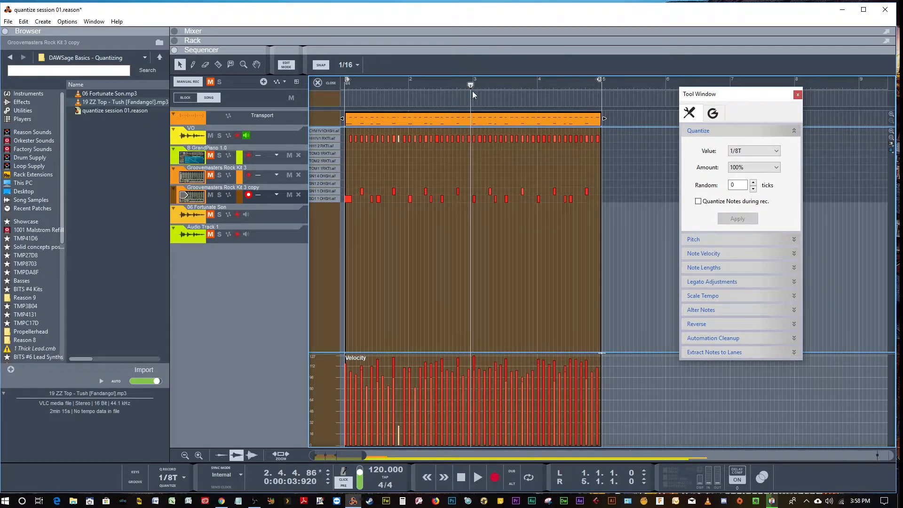
Step: Play the copied drum clip from around bar 3 and again from within bar 2 to check the triplet feel
click(472, 86)
key(space)
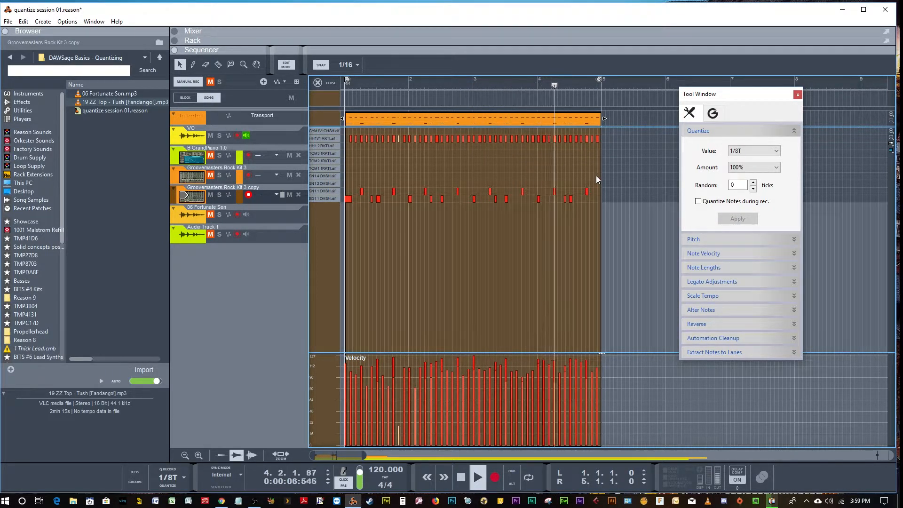
key(space)
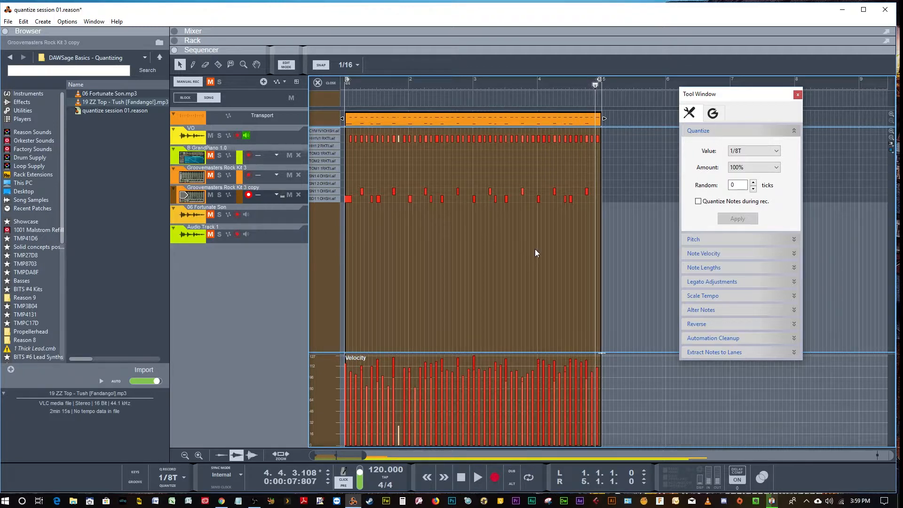
click(425, 83)
key(space)
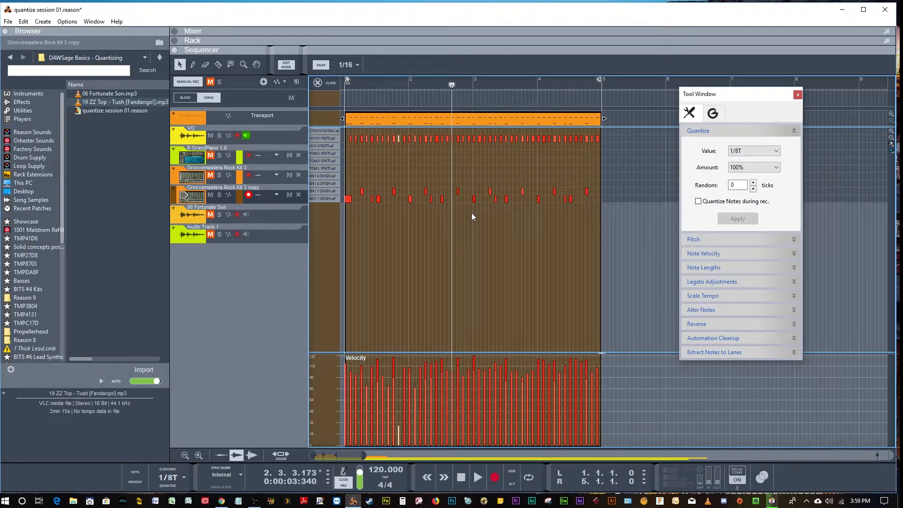
key(space)
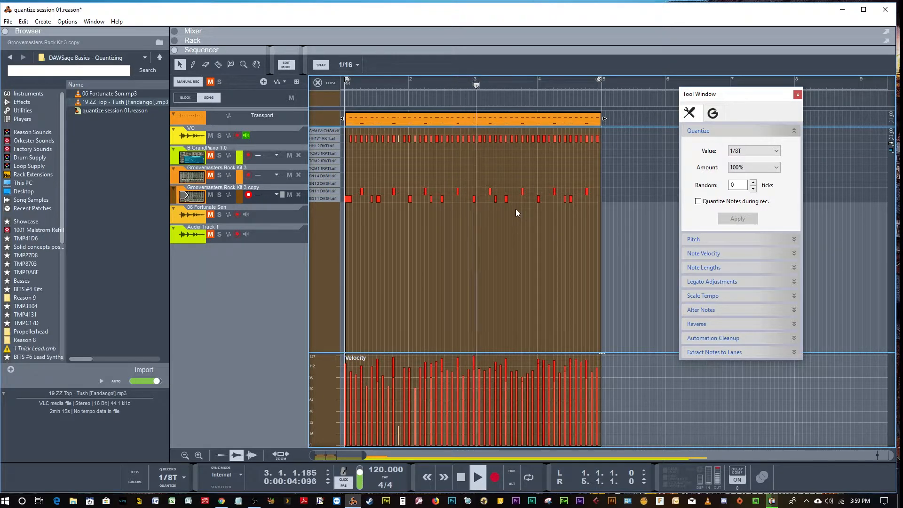
key(space)
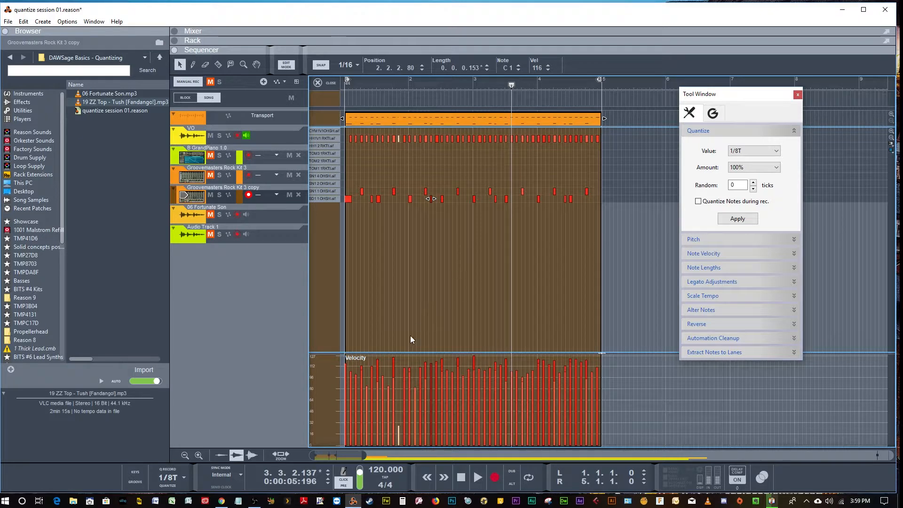
Step: Set the snap grid to 1/8T and move the selected kick note in bar 2 to position 2.2.3.160
drag(362, 456, 346, 457)
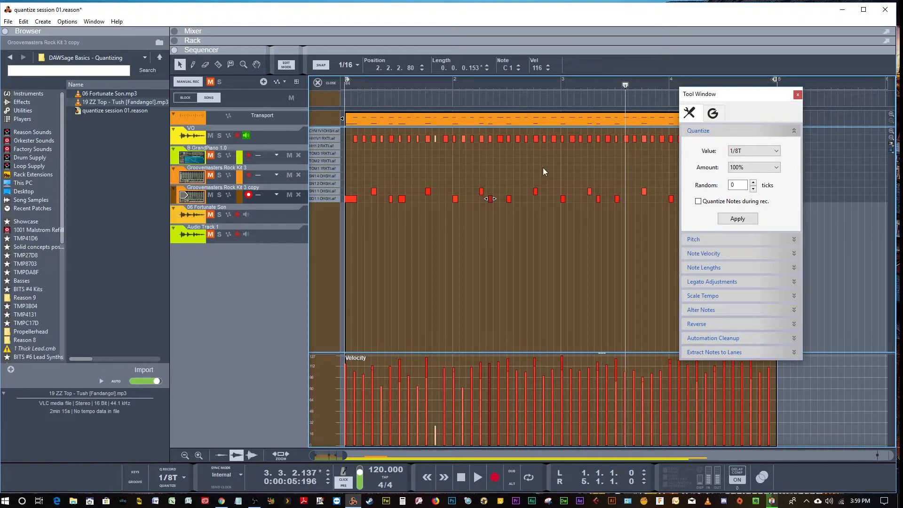
click(351, 66)
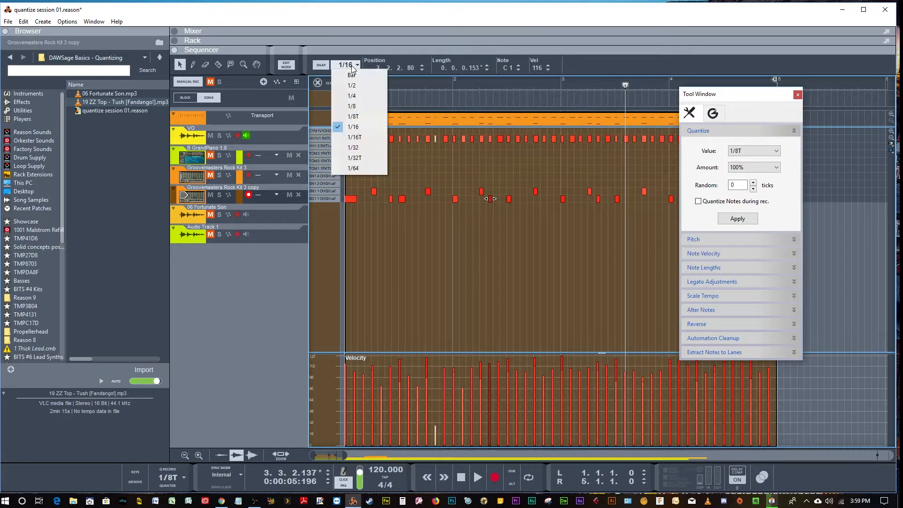
click(353, 117)
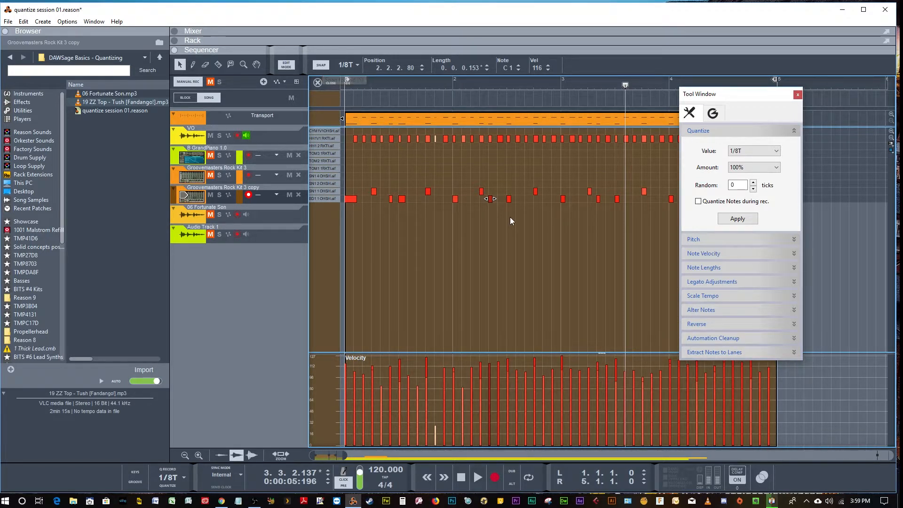
mouse_move(490, 198)
mouse_down()
mouse_move(537, 199)
mouse_move(470, 194)
mouse_move(360, 206)
mouse_move(553, 201)
mouse_move(477, 201)
mouse_move(498, 202)
mouse_up()
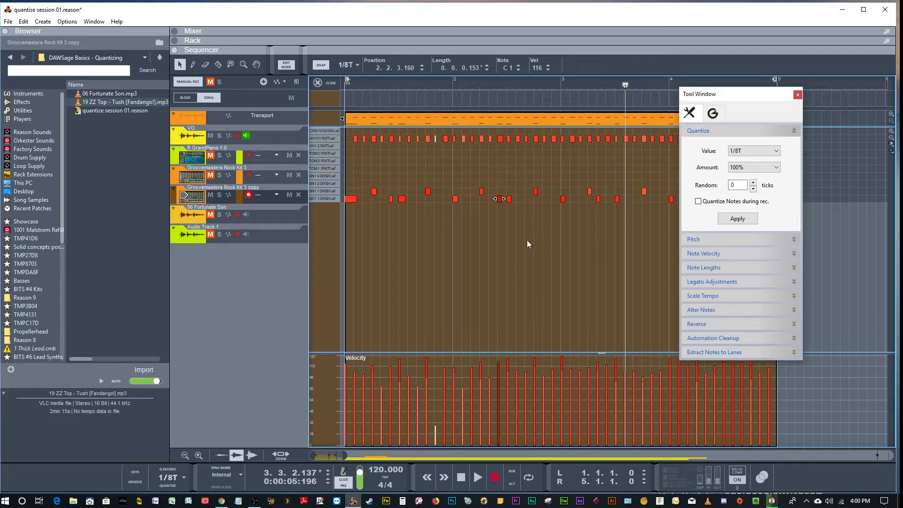
Step: Play the copied drum clip from bar 2 and again from bar 3 to check the kick timing
mouse_move(498, 199)
mouse_down()
mouse_move(489, 199)
mouse_move(499, 197)
mouse_up()
click(454, 85)
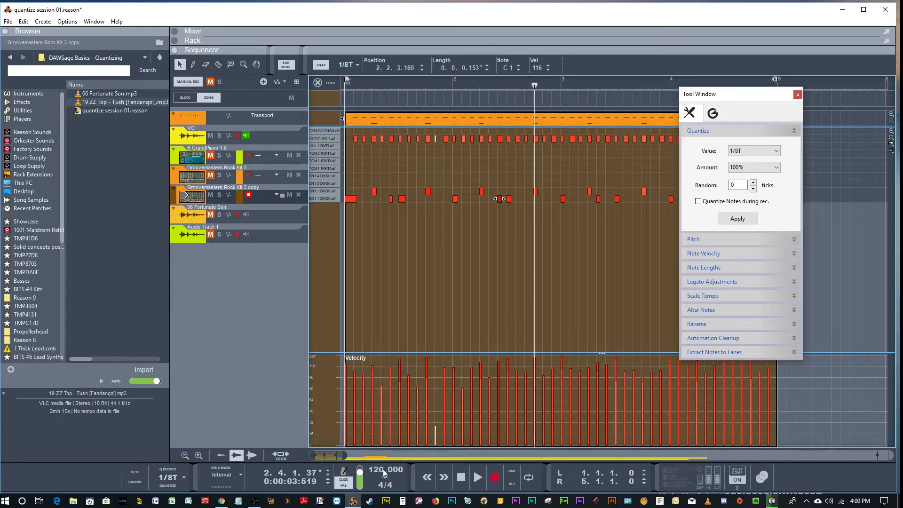
drag(336, 457, 344, 457)
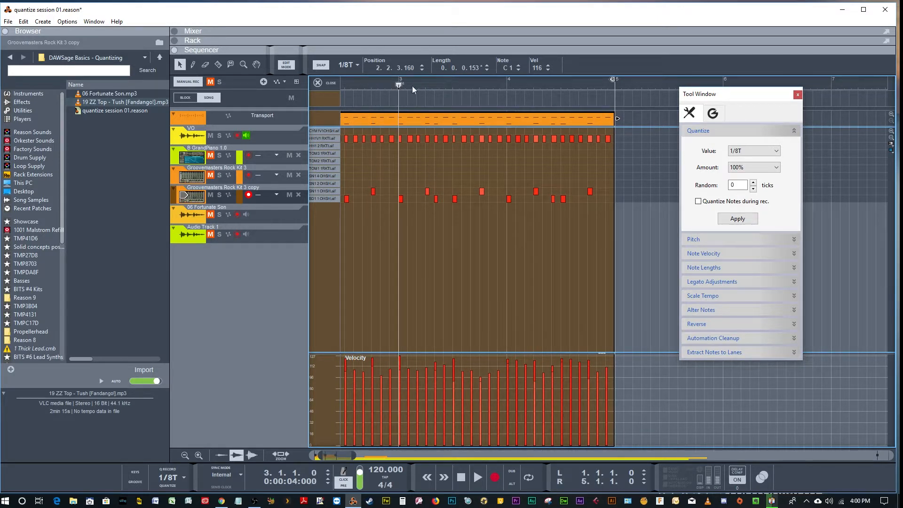
key(space)
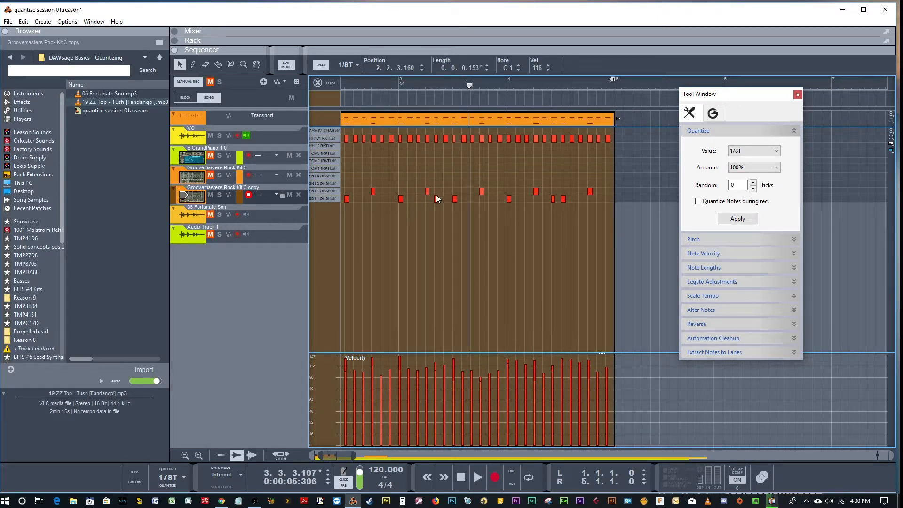
Step: Move the first kick note after beat 2 of bar 3 one triplet grid step later, to position 3.2.3.160
drag(436, 198, 444, 198)
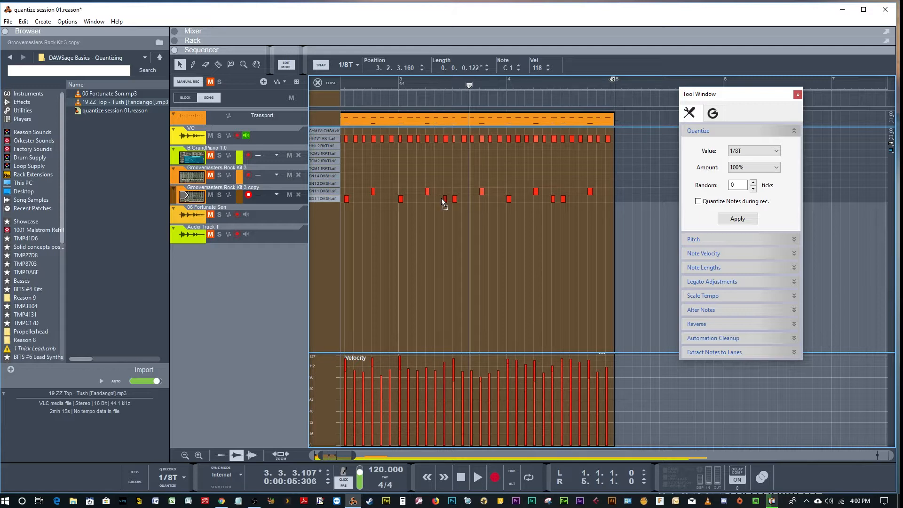
click(468, 86)
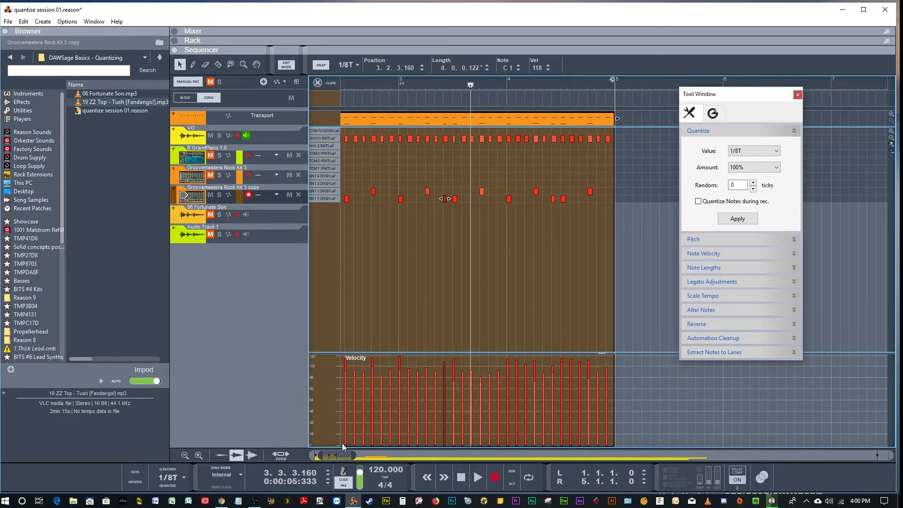
Step: Play the corrected drum clip through bar 4 to check its triplet feel, and clear the note selection
drag(319, 456, 358, 455)
key(space)
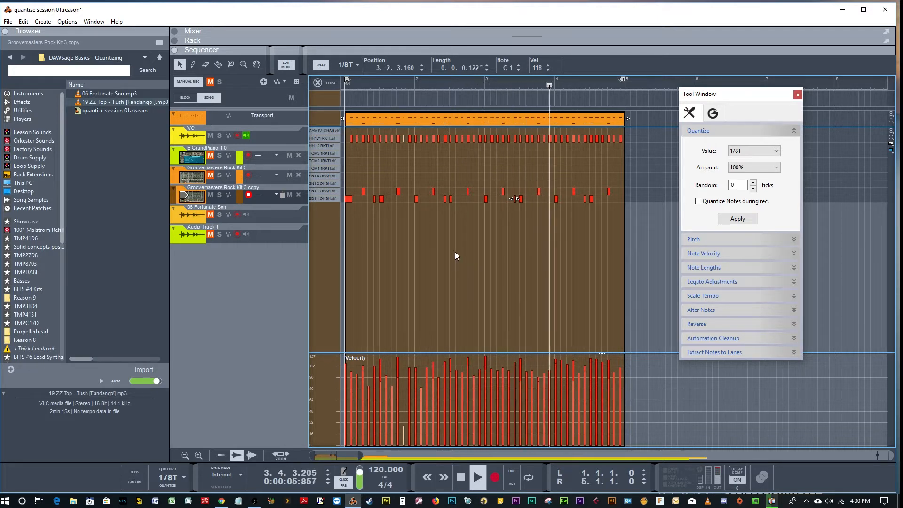
key(space)
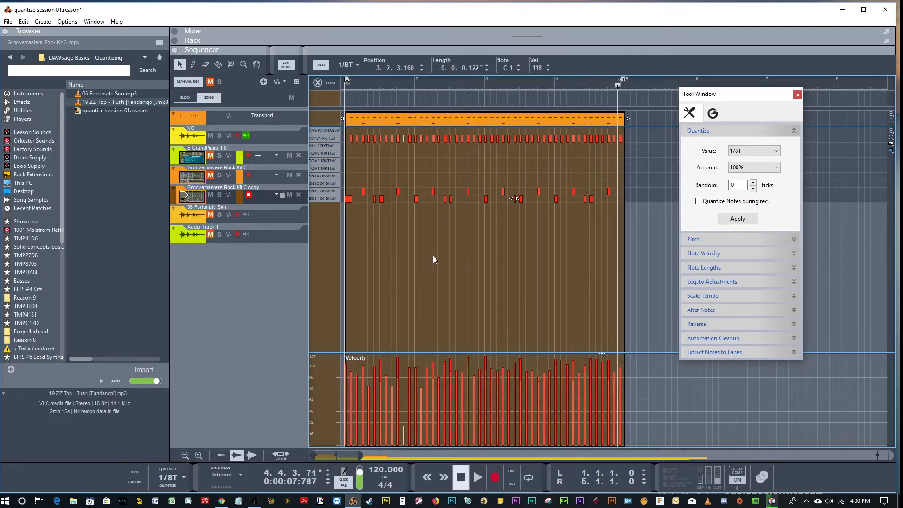
click(486, 166)
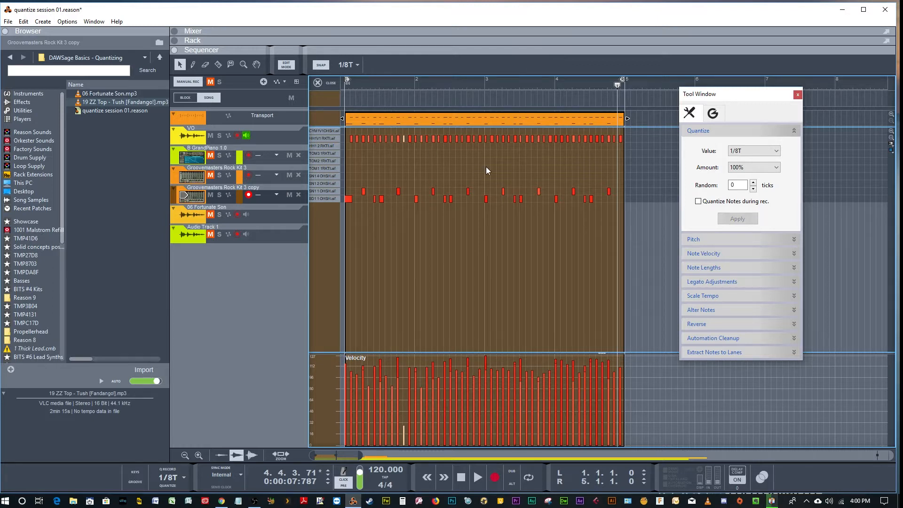